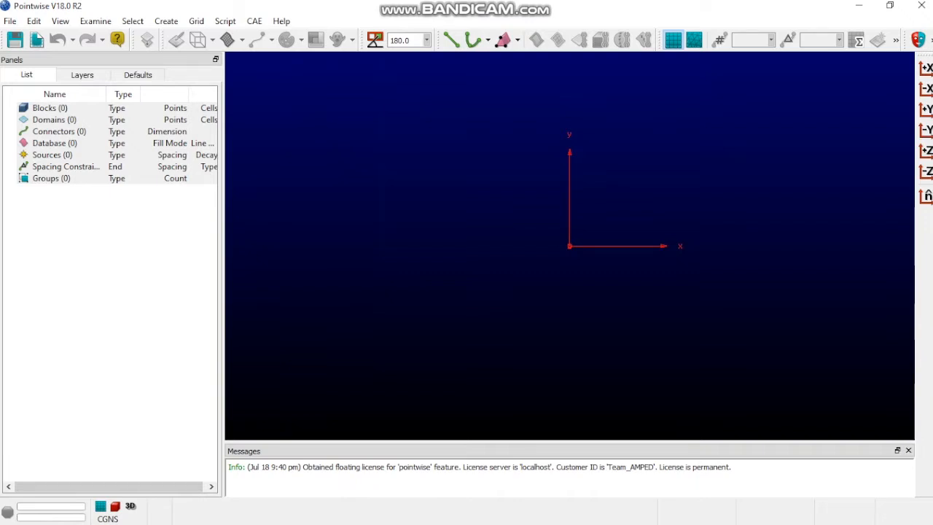
Switch to Chrome and look over the file list of the pointwise/AirfoilGenerator repository on GitHub.
{"action": "right_click", "coordinate": [517, 113]}
{"action": "left_click", "coordinate": [515, 112]}
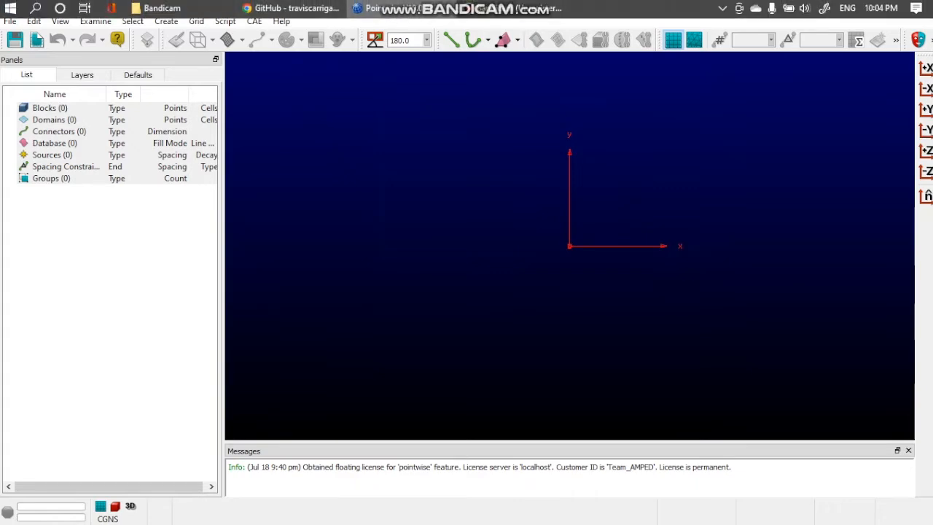
{"action": "left_click", "coordinate": [292, 8]}
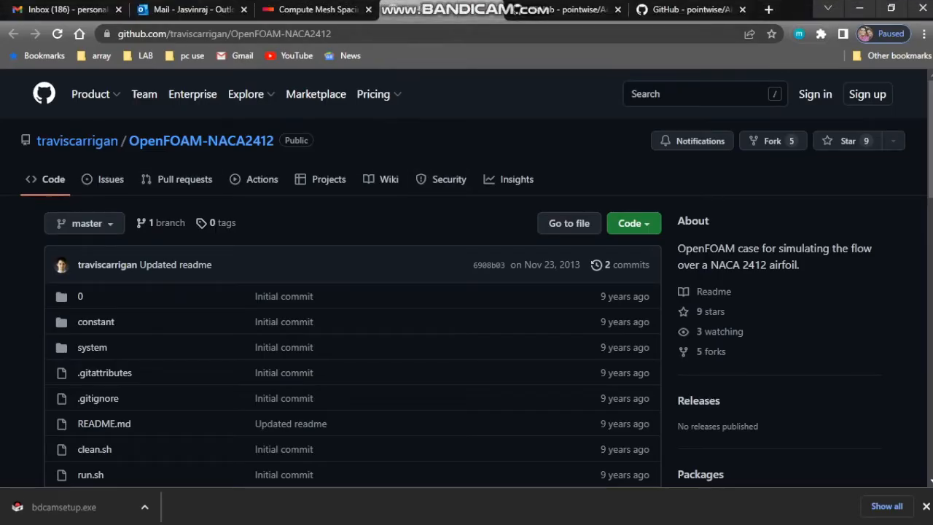
{"action": "left_click", "coordinate": [690, 10]}
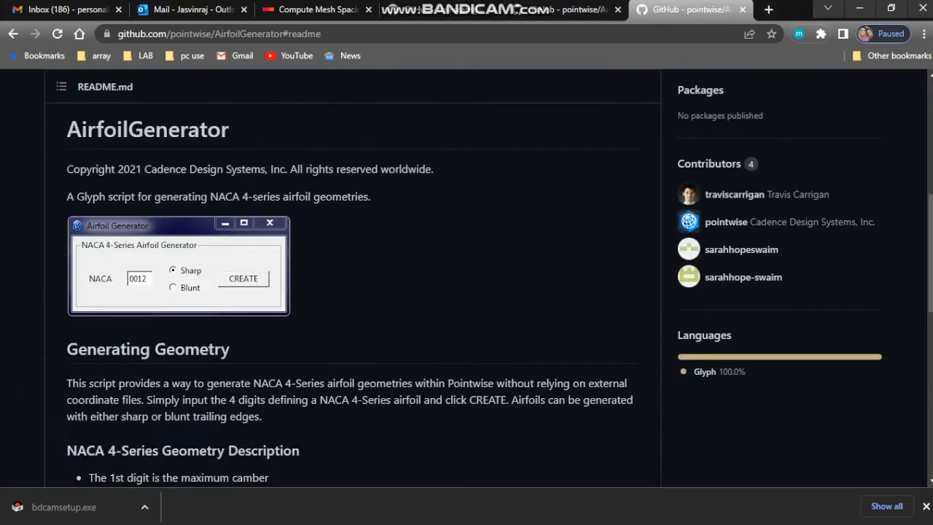
{"action": "scroll", "coordinate": [466, 276], "scroll_direction": "up", "scroll_amount": 6}
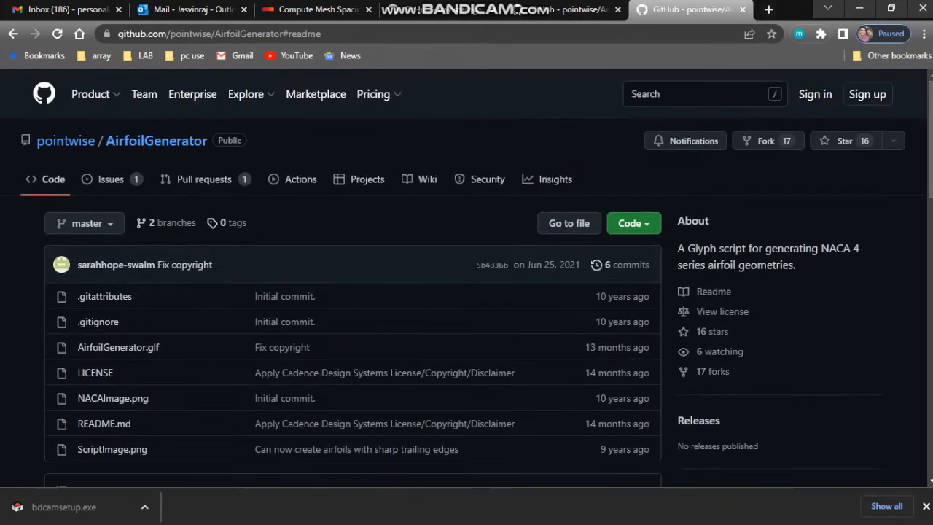
{"action": "scroll", "coordinate": [466, 277], "scroll_direction": "down", "scroll_amount": 3}
{"action": "scroll", "coordinate": [466, 277], "scroll_direction": "up", "scroll_amount": 3}
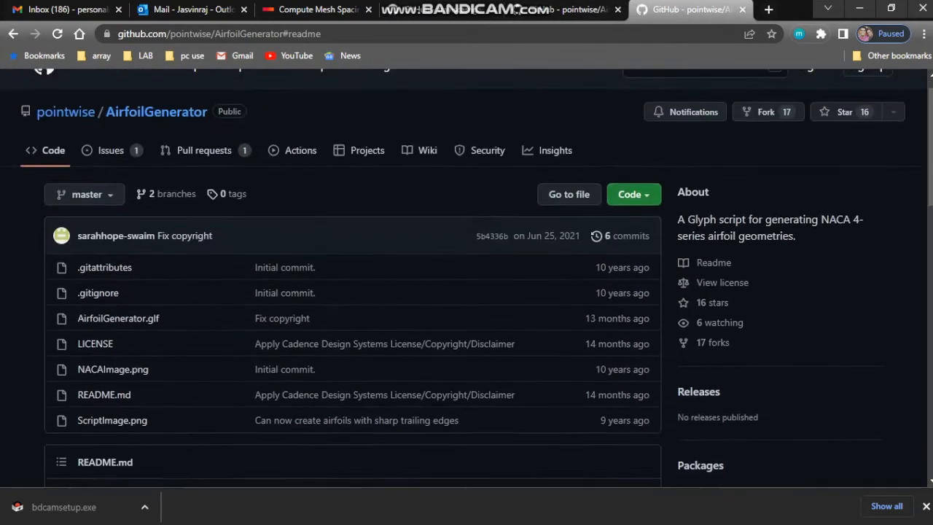
Check the AirfoilGenerator repository's download options and read the geometry description in its README.
{"action": "left_click", "coordinate": [633, 196]}
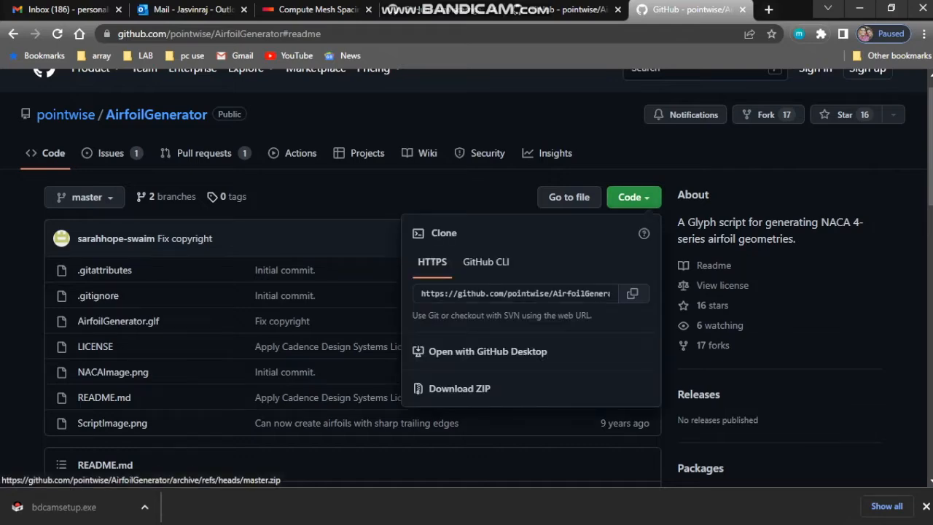
{"action": "scroll", "coordinate": [459, 388], "scroll_direction": "down", "scroll_amount": 3}
{"action": "scroll", "coordinate": [459, 389], "scroll_direction": "up", "scroll_amount": 3}
{"action": "key", "text": "Escape"}
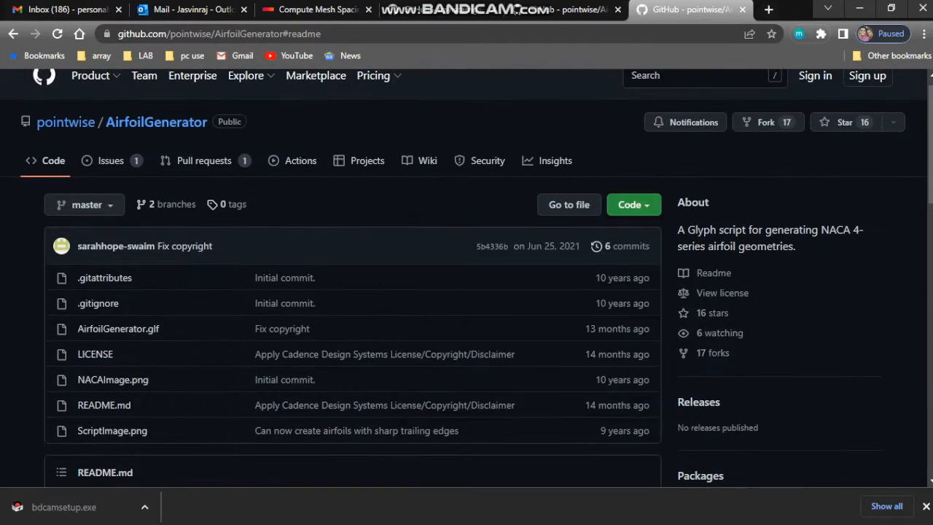
{"action": "scroll", "coordinate": [467, 277], "scroll_direction": "down", "scroll_amount": 4}
{"action": "scroll", "coordinate": [466, 277], "scroll_direction": "down", "scroll_amount": 2}
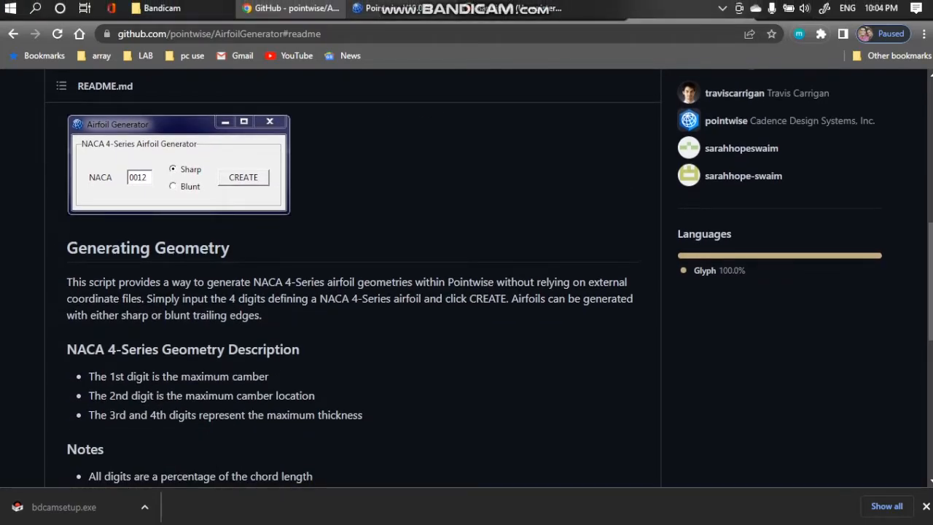
Switch to Pointwise and run the AirfoilGenerator.glf script.
{"action": "left_click", "coordinate": [364, 8]}
{"action": "left_click", "coordinate": [225, 21]}
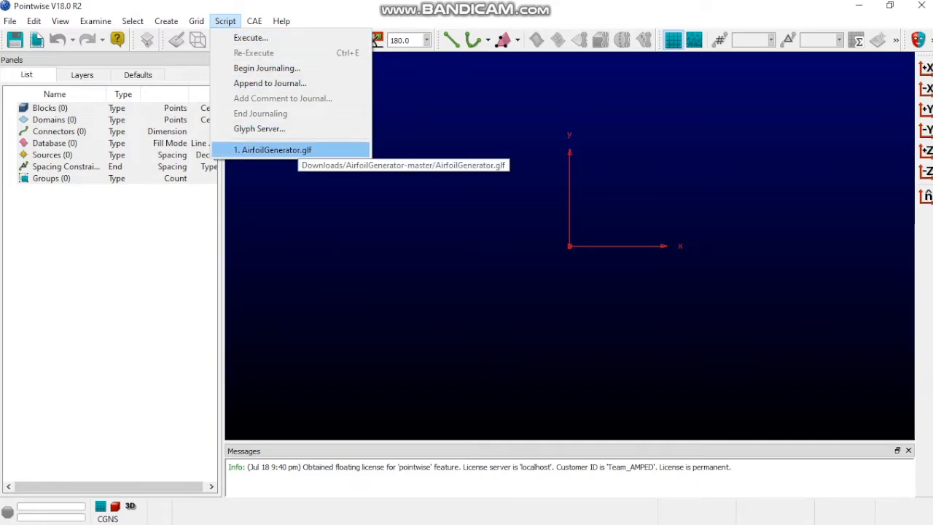
{"action": "left_click", "coordinate": [274, 149]}
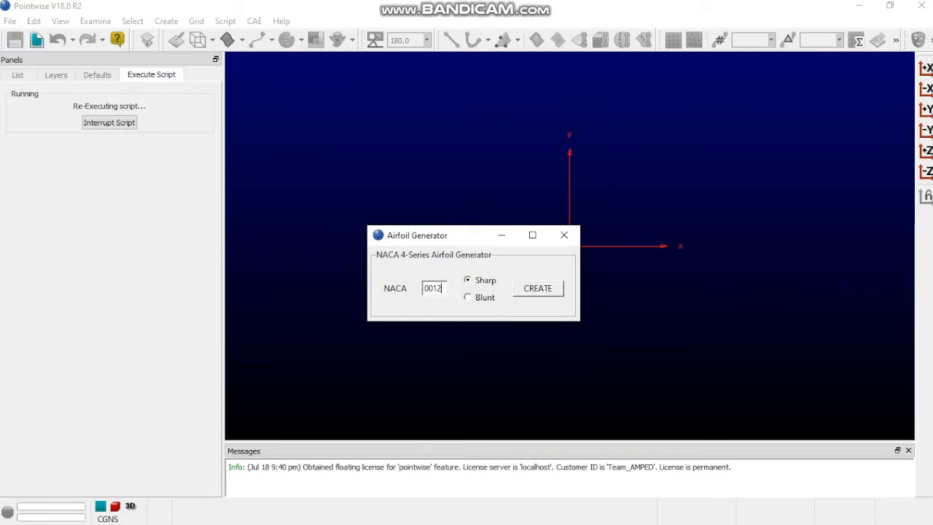
Generate a NACA 2412 airfoil with a blunt trailing edge.
{"action": "key", "text": "BackSpace"}
{"action": "key", "text": "BackSpace"}
{"action": "key", "text": "BackSpace"}
{"action": "key", "text": "BackSpace"}
{"action": "type", "text": "2412"}
{"action": "left_click", "coordinate": [468, 298]}
{"action": "left_click", "coordinate": [537, 288]}
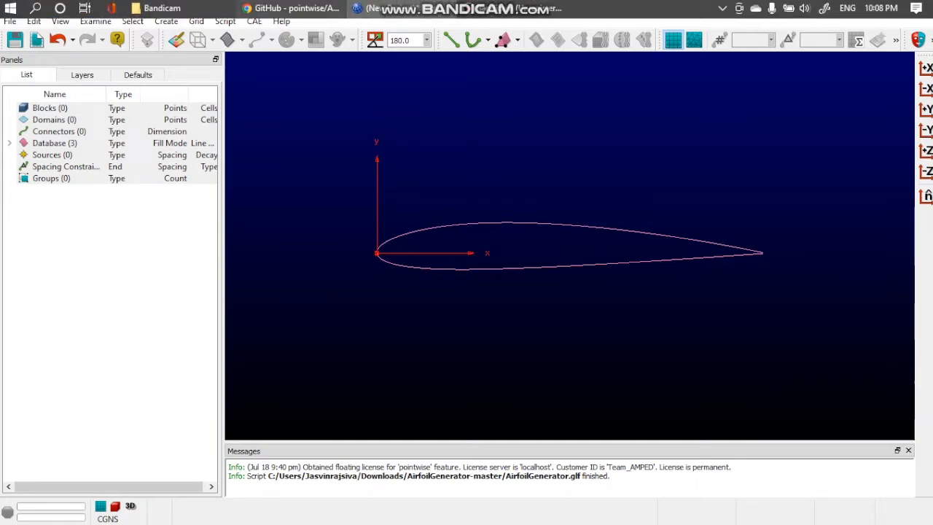
Switch to Chrome and examine the input and output fields of Cadence's Y+ grid spacing calculator.
{"action": "left_click", "coordinate": [288, 8]}
{"action": "left_click", "coordinate": [318, 10]}
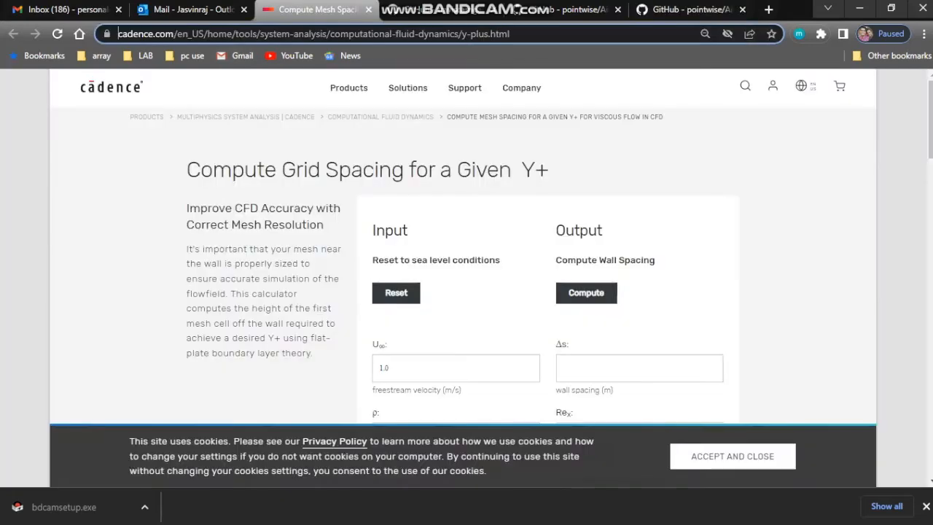
{"action": "scroll", "coordinate": [462, 277], "scroll_direction": "down", "scroll_amount": 1}
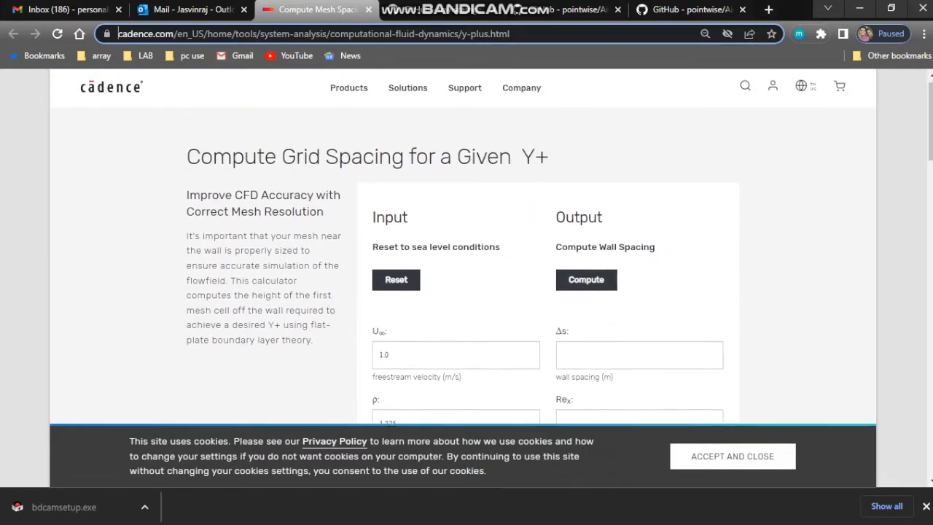
{"action": "scroll", "coordinate": [467, 246], "scroll_direction": "down", "scroll_amount": 3}
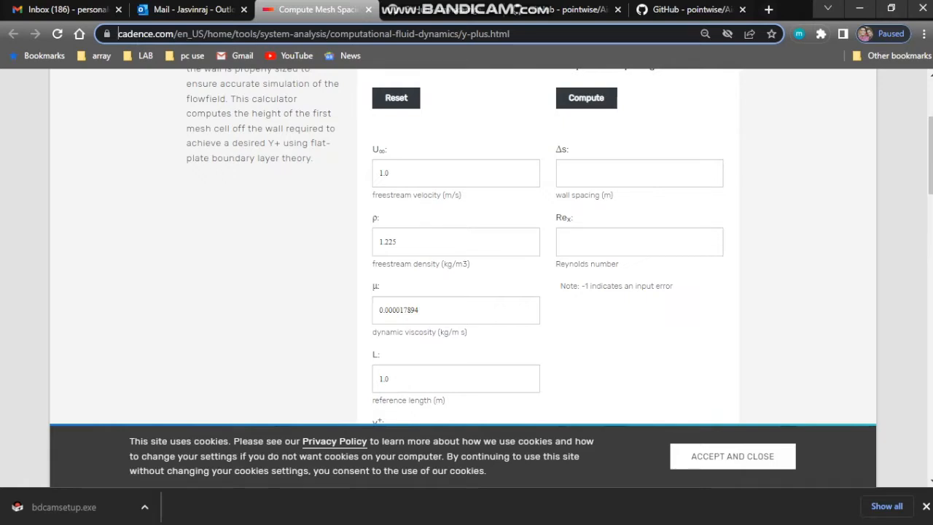
{"action": "scroll", "coordinate": [466, 246], "scroll_direction": "down", "scroll_amount": 1}
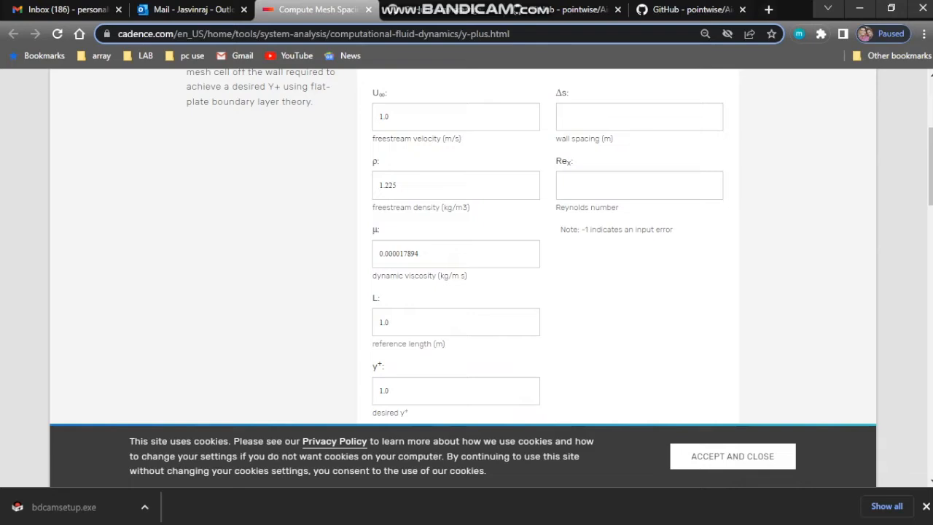
{"action": "scroll", "coordinate": [467, 246], "scroll_direction": "down", "scroll_amount": 1}
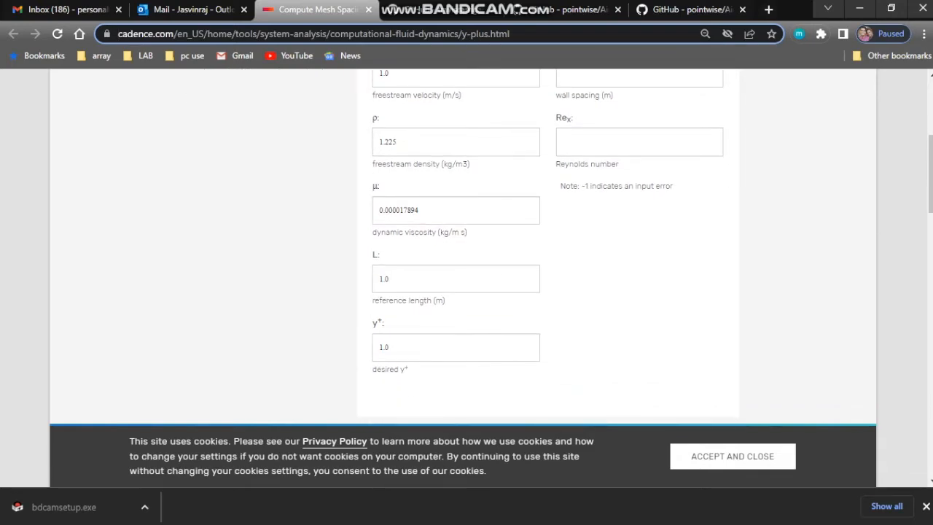
{"action": "scroll", "coordinate": [467, 246], "scroll_direction": "up", "scroll_amount": 3}
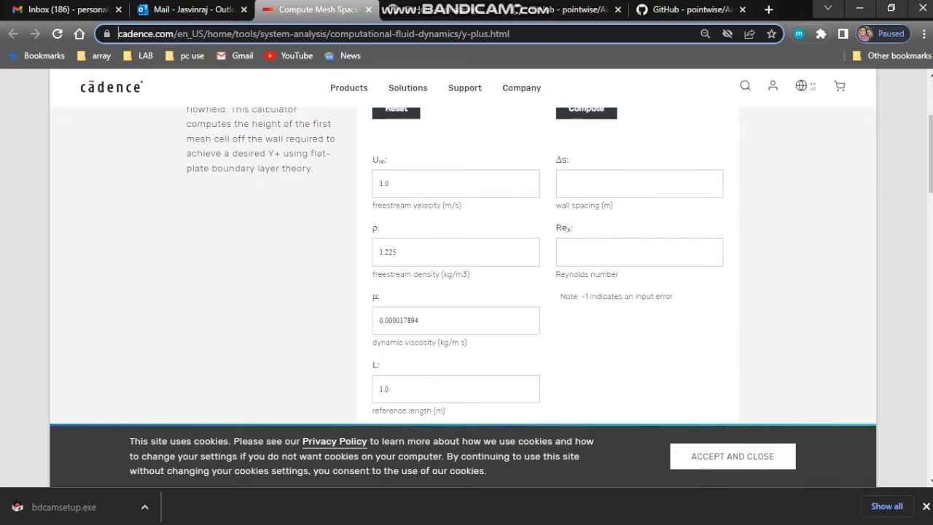
{"action": "scroll", "coordinate": [467, 246], "scroll_direction": "up", "scroll_amount": 1}
{"action": "scroll", "coordinate": [466, 247], "scroll_direction": "up", "scroll_amount": 2}
{"action": "scroll", "coordinate": [466, 246], "scroll_direction": "down", "scroll_amount": 1}
{"action": "scroll", "coordinate": [467, 246], "scroll_direction": "up", "scroll_amount": 1}
{"action": "scroll", "coordinate": [466, 246], "scroll_direction": "down", "scroll_amount": 1}
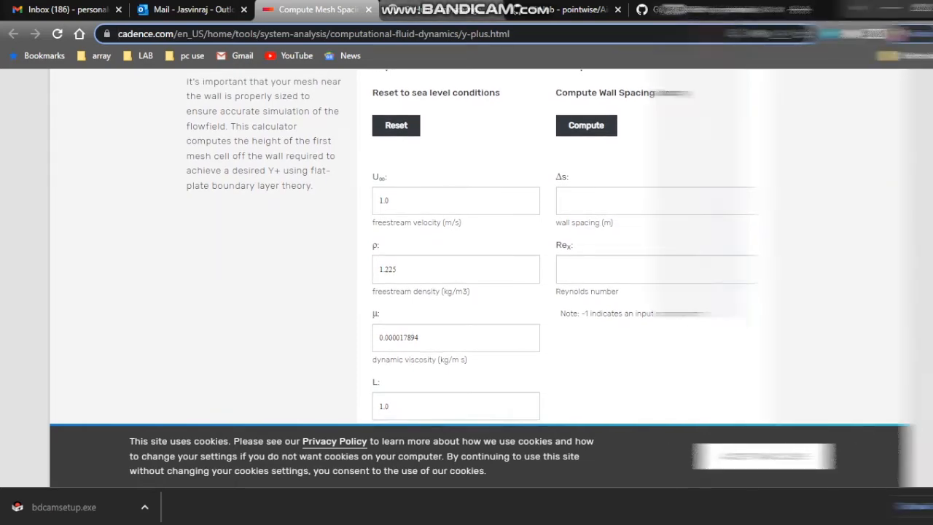
{"action": "scroll", "coordinate": [467, 247], "scroll_direction": "up", "scroll_amount": 3}
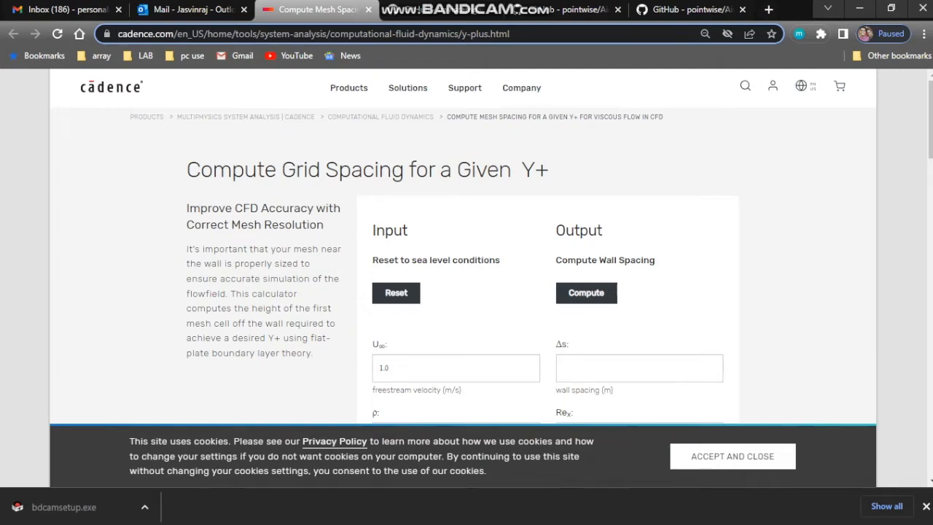
Dismiss the browser's downloads bar and set the calculator's freestream velocity to 50 m/s.
{"action": "left_click", "coordinate": [925, 506]}
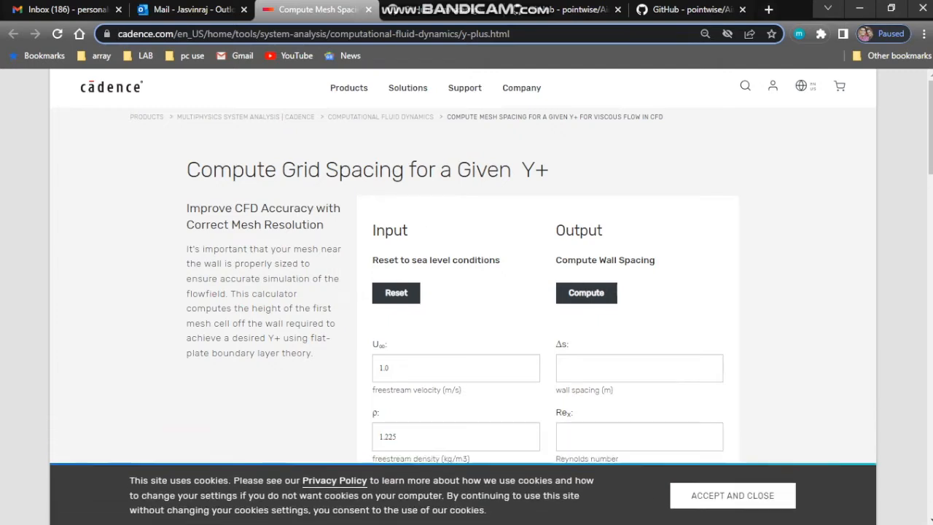
{"action": "scroll", "coordinate": [466, 277], "scroll_direction": "down", "scroll_amount": 2}
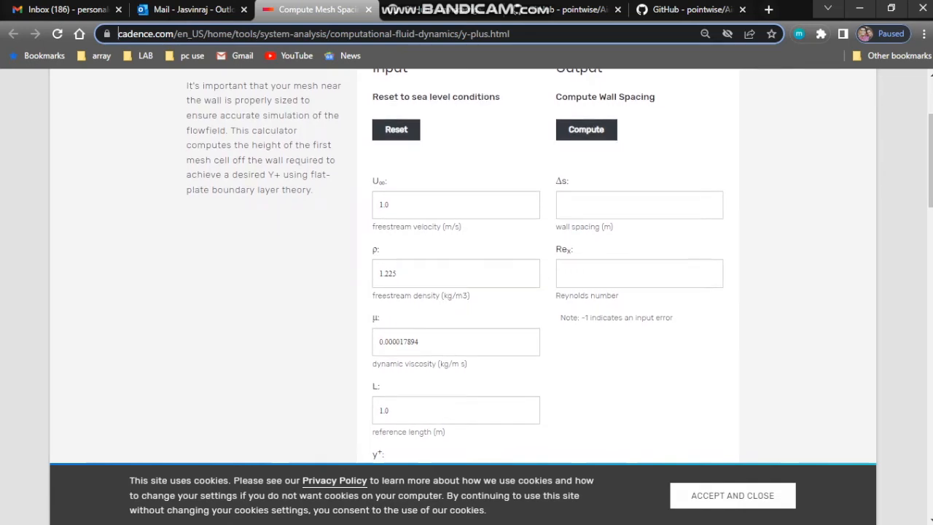
{"action": "left_click", "coordinate": [390, 205]}
{"action": "key", "text": "BackSpace"}
{"action": "key", "text": "BackSpace"}
{"action": "key", "text": "BackSpace"}
{"action": "type", "text": "50"}
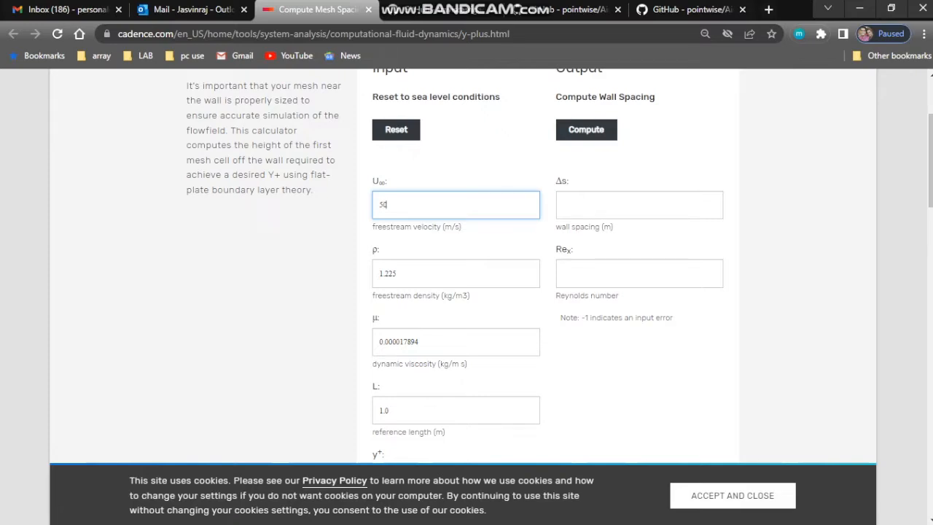
{"action": "key", "text": "Tab"}
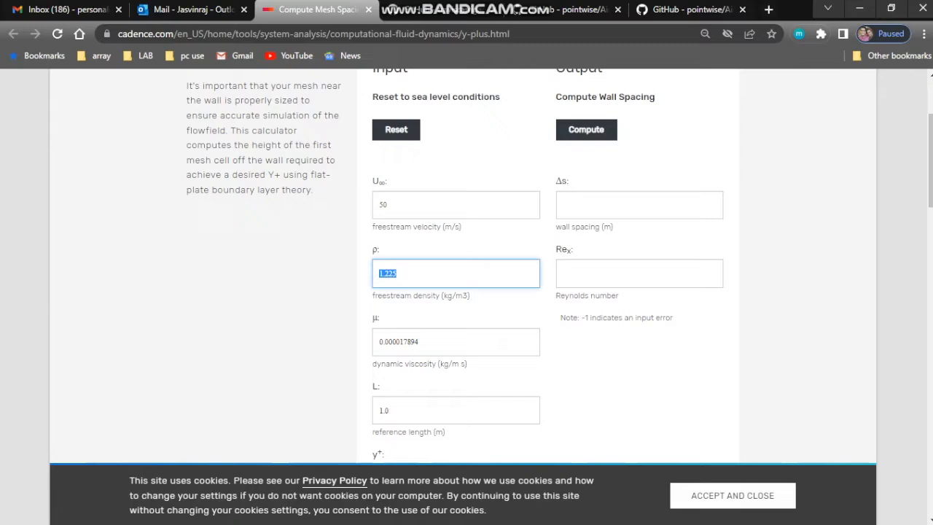
Set the dynamic viscosity to 0.000018375 kg/m s, keeping the default freestream density.
{"action": "key", "text": "Tab"}
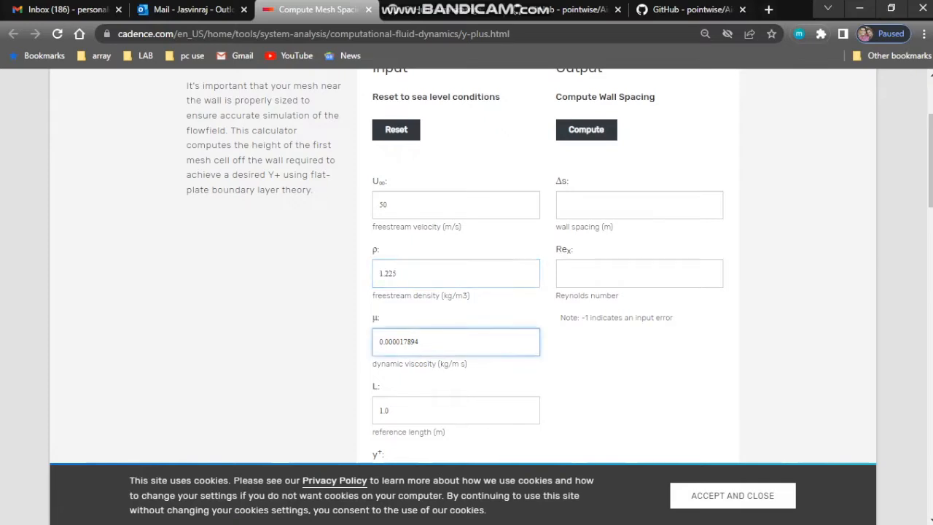
{"action": "key", "text": "BackSpace"}
{"action": "key", "text": "BackSpace"}
{"action": "key", "text": "BackSpace"}
{"action": "type", "text": "18375"}
{"action": "scroll", "coordinate": [466, 263], "scroll_direction": "down", "scroll_amount": 2}
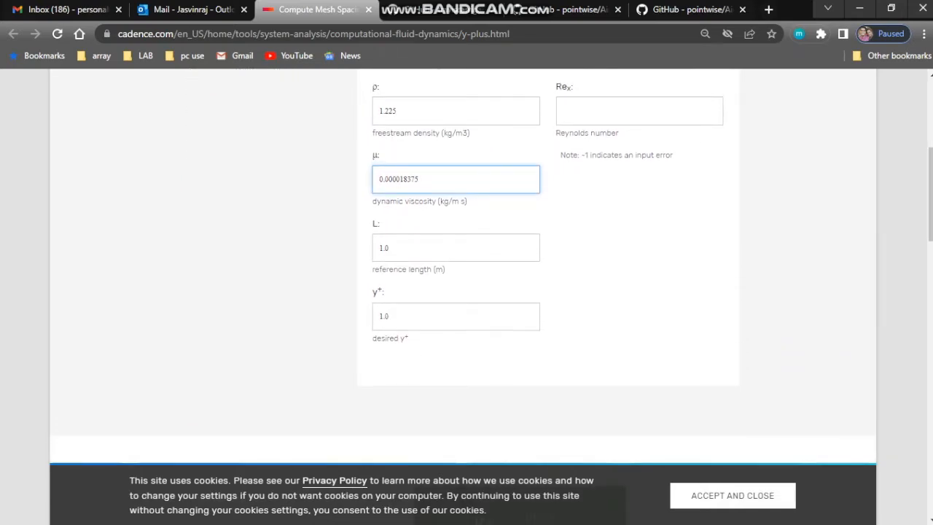
Set the desired y+ to 65 and compute the wall spacing.
{"action": "double_click", "coordinate": [389, 315]}
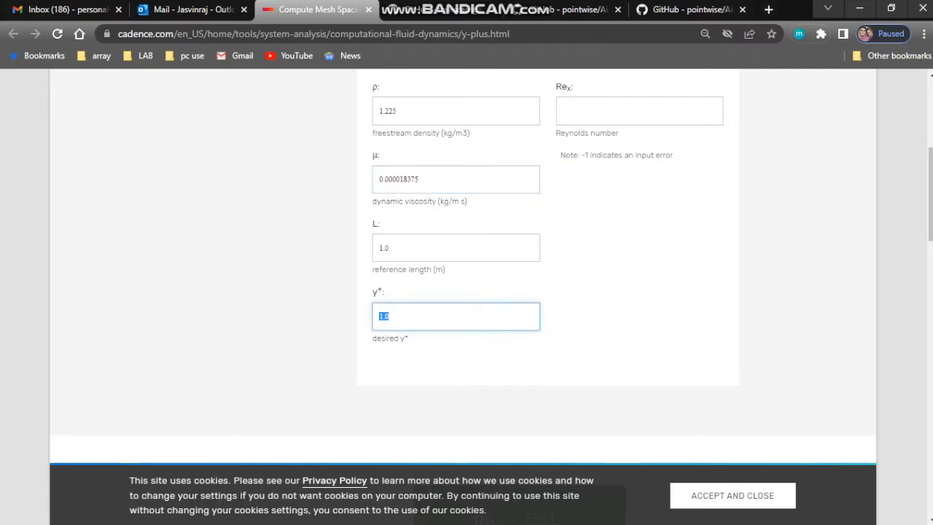
{"action": "key", "text": "BackSpace"}
{"action": "type", "text": "65"}
{"action": "scroll", "coordinate": [586, 214], "scroll_direction": "up", "scroll_amount": 4}
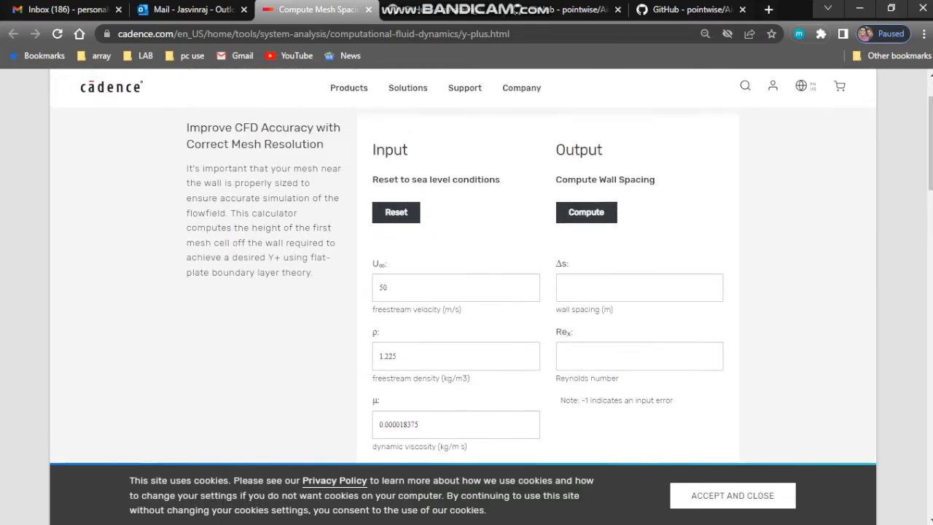
{"action": "left_click", "coordinate": [585, 213]}
{"action": "scroll", "coordinate": [585, 214], "scroll_direction": "down", "scroll_amount": 2}
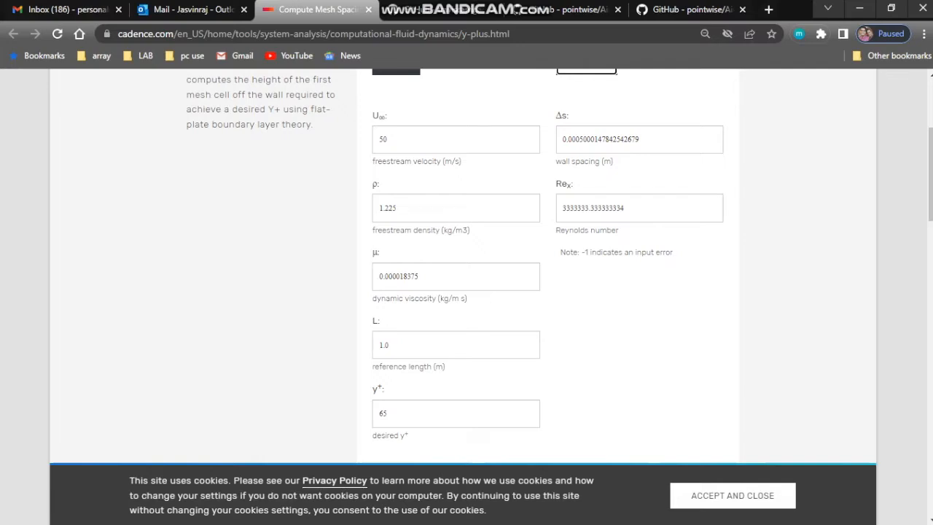
Review the computed wall spacing and Reynolds number along with the note about input errors.
{"action": "left_click_drag", "start_coordinate": [579, 252], "coordinate": [624, 252]}
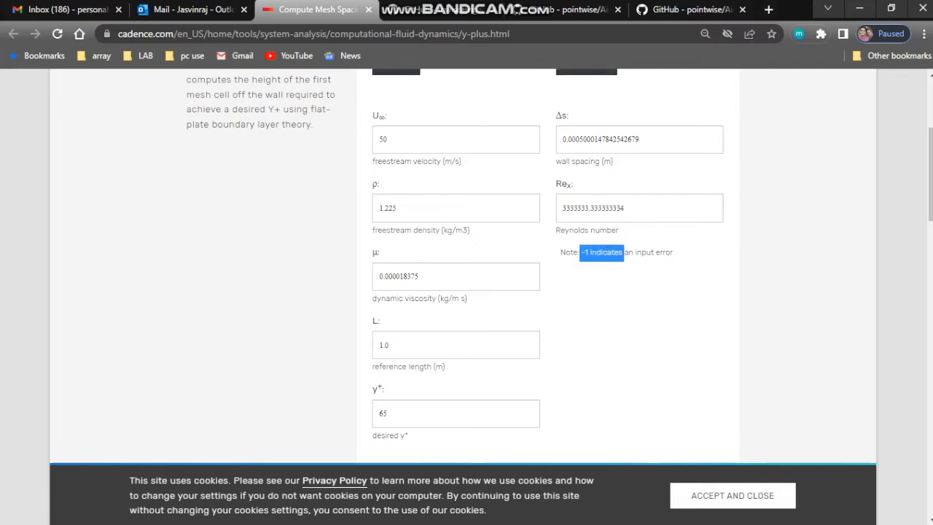
{"action": "left_click_drag", "start_coordinate": [632, 252], "coordinate": [666, 252]}
{"action": "left_click", "coordinate": [666, 252]}
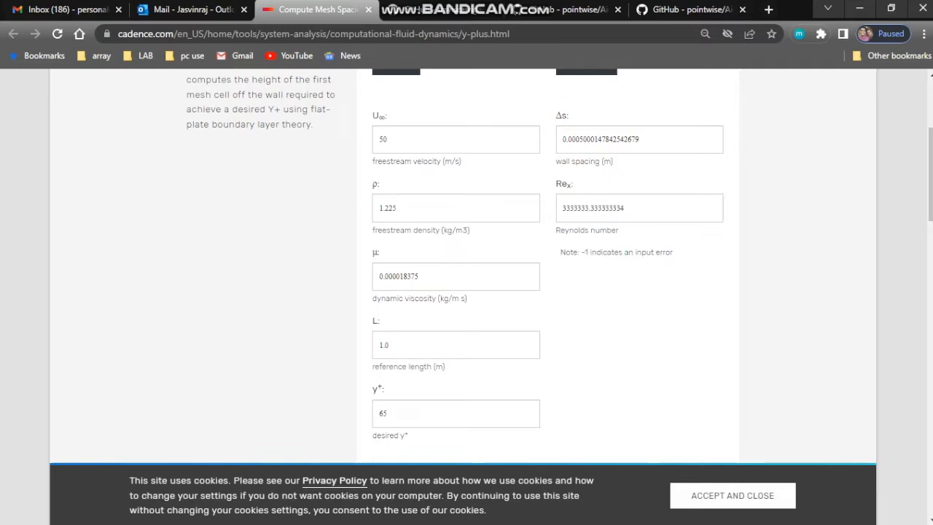
{"action": "scroll", "coordinate": [455, 262], "scroll_direction": "up", "scroll_amount": 1}
{"action": "scroll", "coordinate": [455, 262], "scroll_direction": "down", "scroll_amount": 1}
{"action": "scroll", "coordinate": [455, 263], "scroll_direction": "up", "scroll_amount": 1}
{"action": "scroll", "coordinate": [456, 262], "scroll_direction": "up", "scroll_amount": 1}
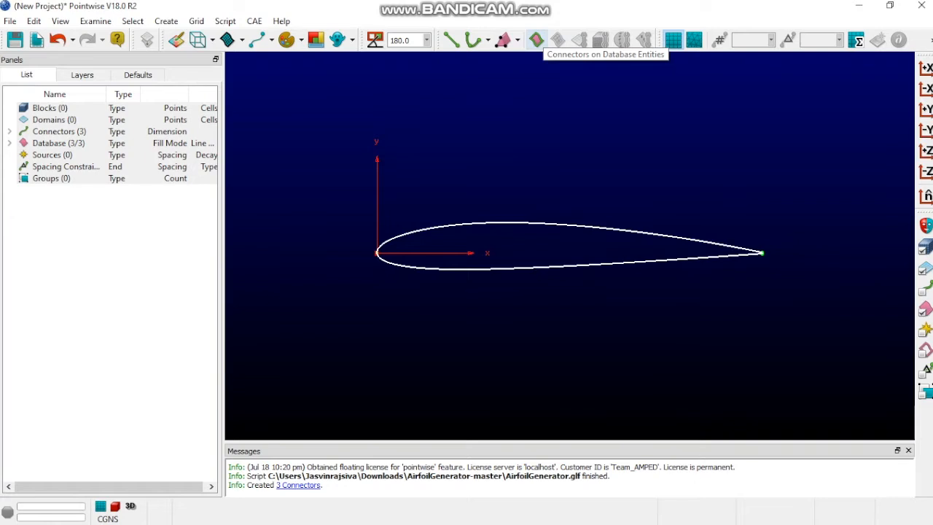
Create connectors on the airfoil's database curves and dimension the upper and lower surface connectors with 50 points.
{"action": "left_click", "coordinate": [536, 39]}
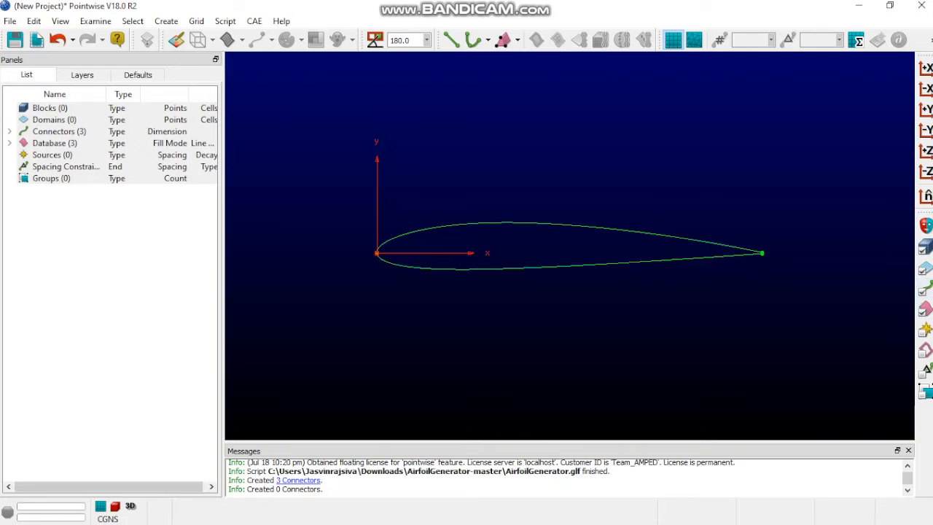
{"action": "left_click_drag", "start_coordinate": [537, 169], "coordinate": [586, 303]}
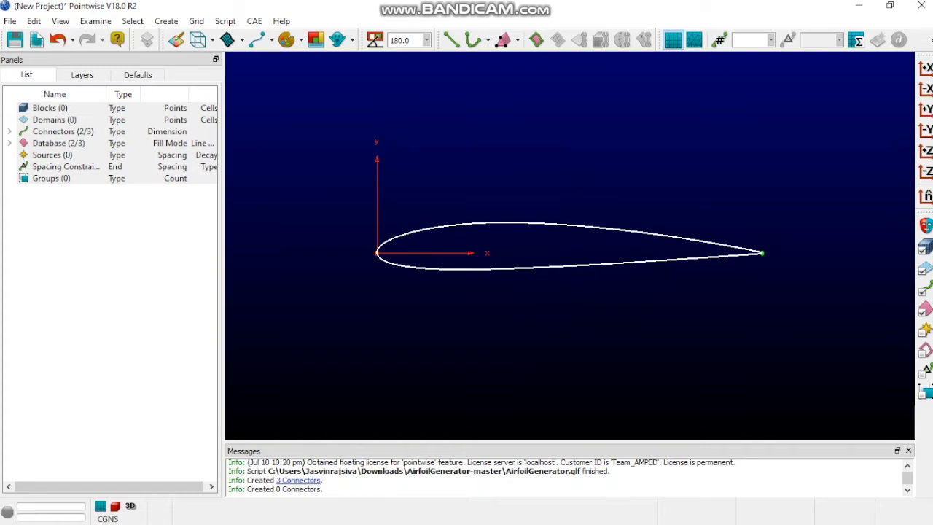
{"action": "type", "text": "50"}
{"action": "key", "text": "Return"}
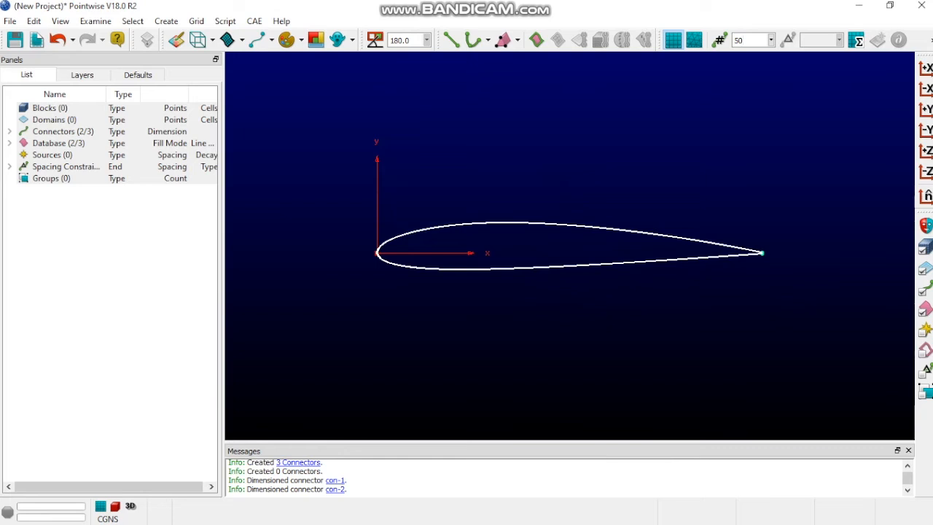
Select the blunt trailing-edge connector joining the upper and lower surfaces and dimension it with 4 points.
{"action": "scroll", "coordinate": [778, 307], "scroll_direction": "down", "scroll_amount": 1}
{"action": "scroll", "coordinate": [778, 307], "scroll_direction": "up", "scroll_amount": 1}
{"action": "scroll", "coordinate": [778, 307], "scroll_direction": "down", "scroll_amount": 3}
{"action": "scroll", "coordinate": [778, 307], "scroll_direction": "up", "scroll_amount": 11}
{"action": "scroll", "coordinate": [570, 246], "scroll_direction": "down", "scroll_amount": 5}
{"action": "scroll", "coordinate": [685, 109], "scroll_direction": "up", "scroll_amount": 10}
{"action": "left_click", "coordinate": [809, 204]}
{"action": "left_click_drag", "start_coordinate": [824, 210], "coordinate": [585, 238]}
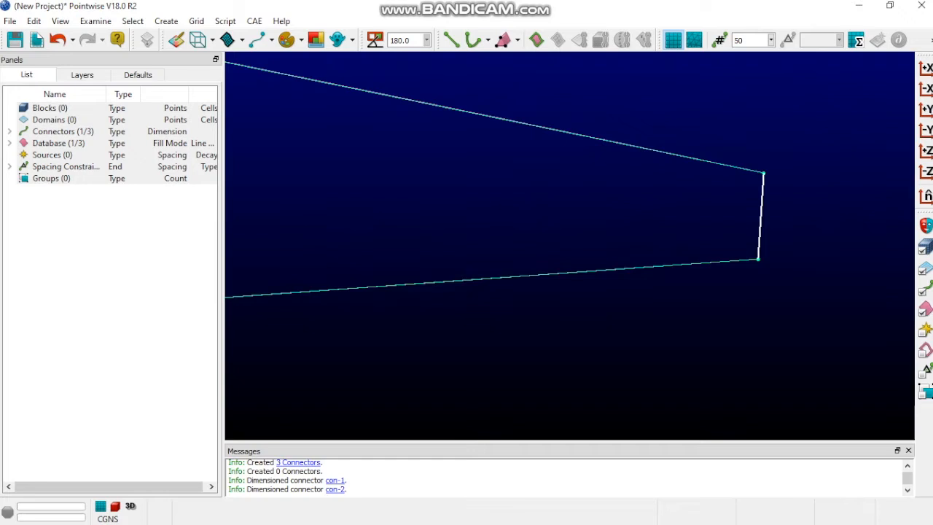
{"action": "type", "text": "50"}
{"action": "key", "text": "Return"}
{"action": "type", "text": "4"}
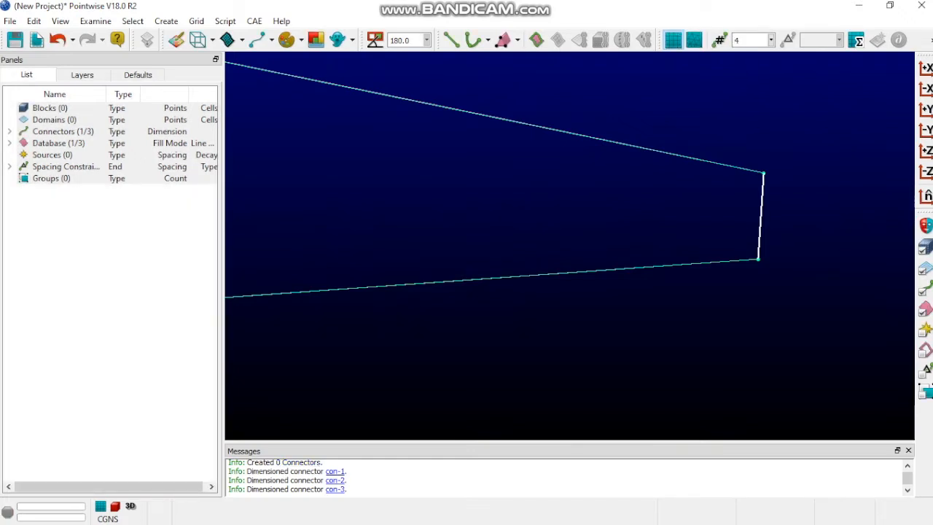
{"action": "key", "text": "Return"}
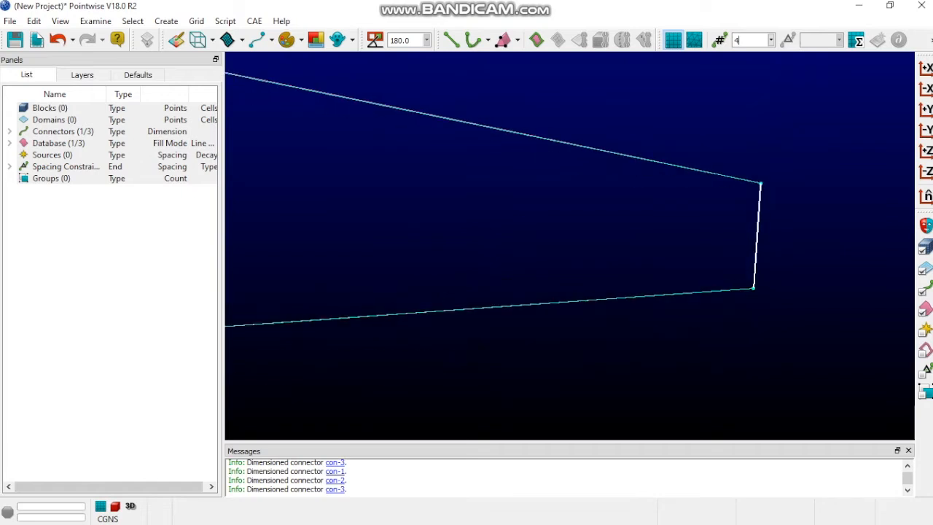
Select all three airfoil connectors with their database curves and turn on the display of their points.
{"action": "scroll", "coordinate": [776, 127], "scroll_direction": "down", "scroll_amount": 7}
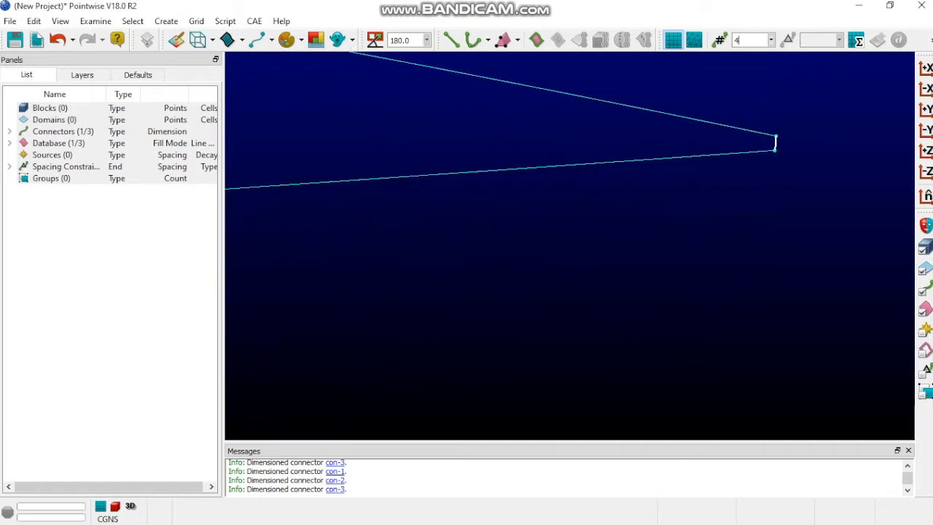
{"action": "scroll", "coordinate": [780, 139], "scroll_direction": "up", "scroll_amount": 7}
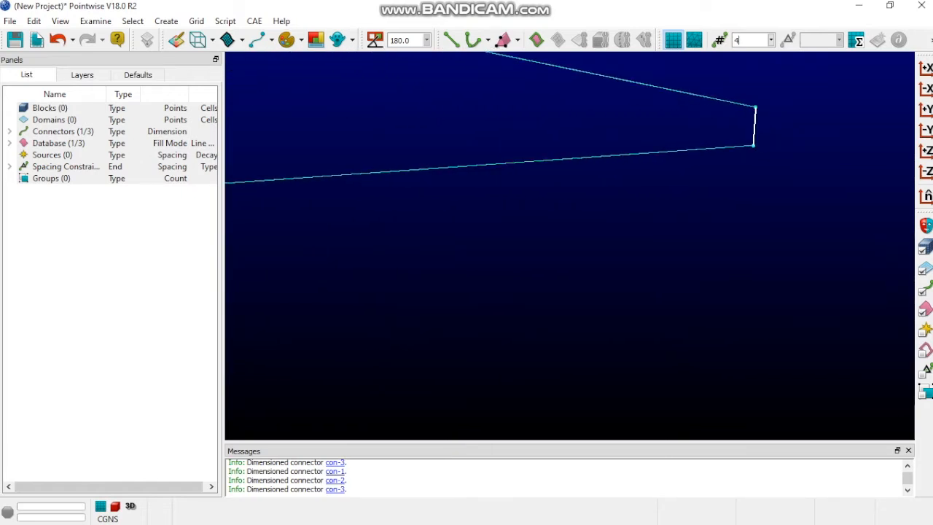
{"action": "scroll", "coordinate": [776, 138], "scroll_direction": "up", "scroll_amount": 2}
{"action": "left_click_drag", "start_coordinate": [623, 78], "coordinate": [806, 288]}
{"action": "left_click", "coordinate": [271, 40]}
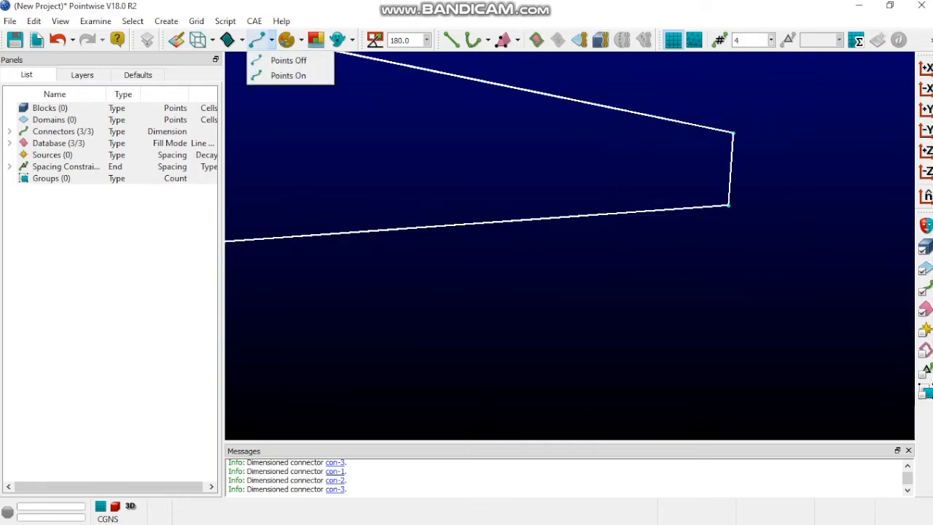
{"action": "left_click", "coordinate": [288, 75]}
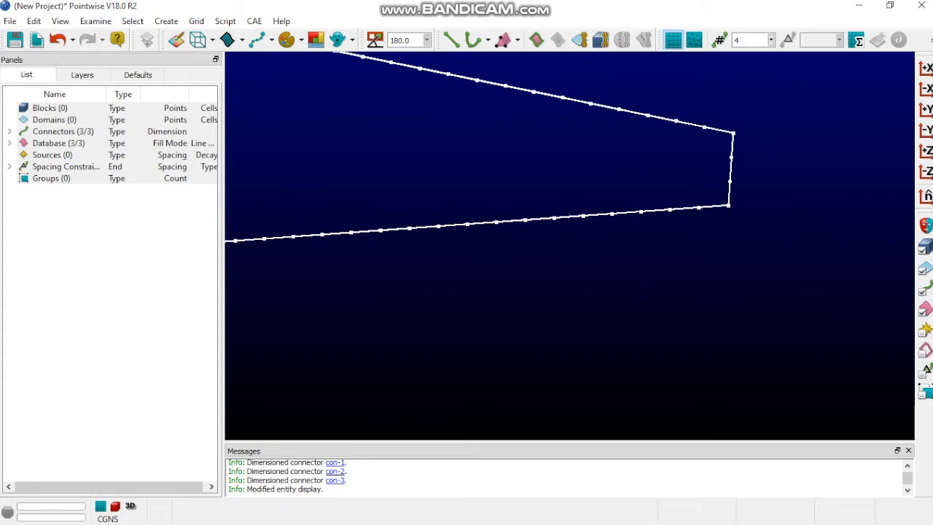
Examine the displayed points along the airfoil surfaces and around the blunt trailing edge.
{"action": "scroll", "coordinate": [822, 174], "scroll_direction": "down", "scroll_amount": 5}
{"action": "scroll", "coordinate": [823, 177], "scroll_direction": "down", "scroll_amount": 8}
{"action": "scroll", "coordinate": [820, 187], "scroll_direction": "down", "scroll_amount": 1}
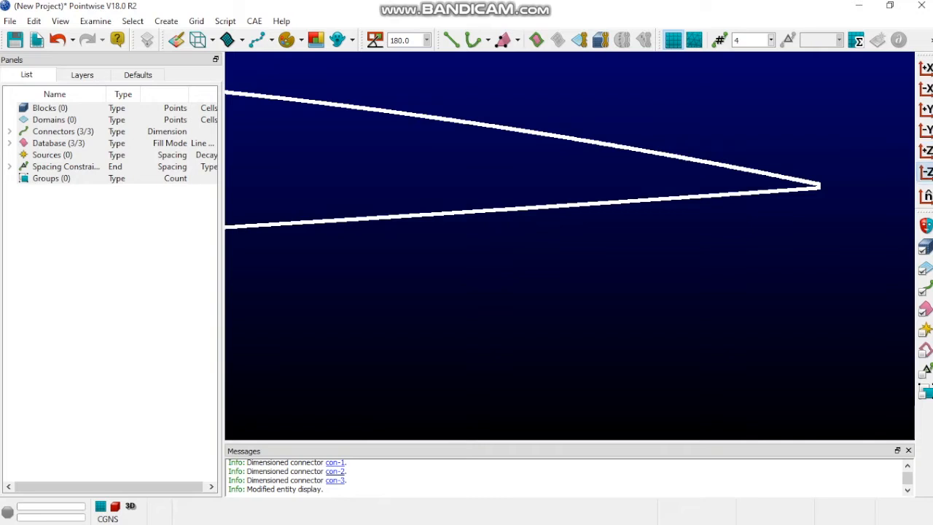
{"action": "left_click", "coordinate": [925, 172]}
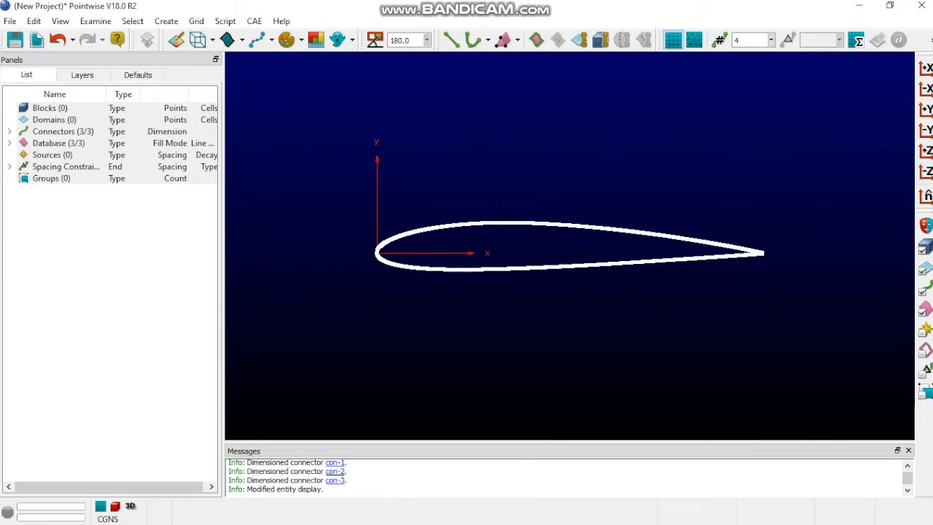
{"action": "scroll", "coordinate": [763, 253], "scroll_direction": "up", "scroll_amount": 10}
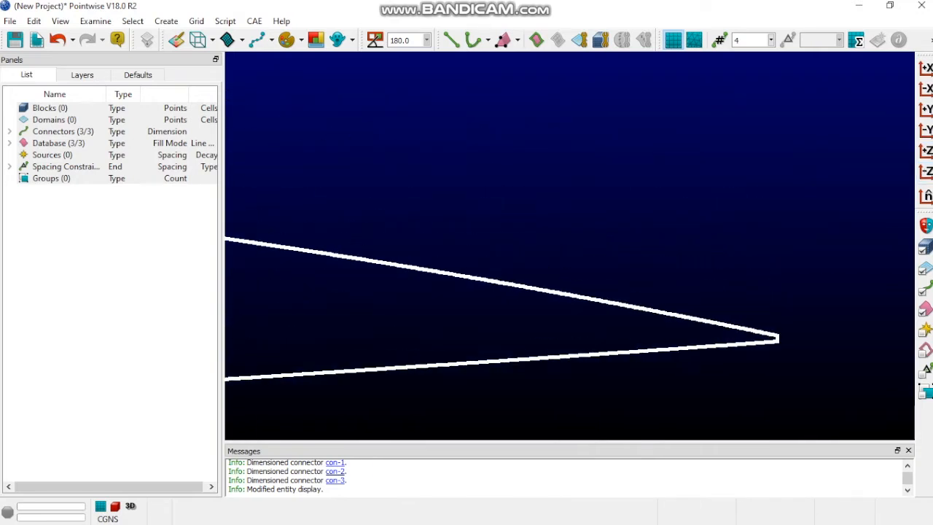
{"action": "scroll", "coordinate": [560, 390], "scroll_direction": "down", "scroll_amount": 10}
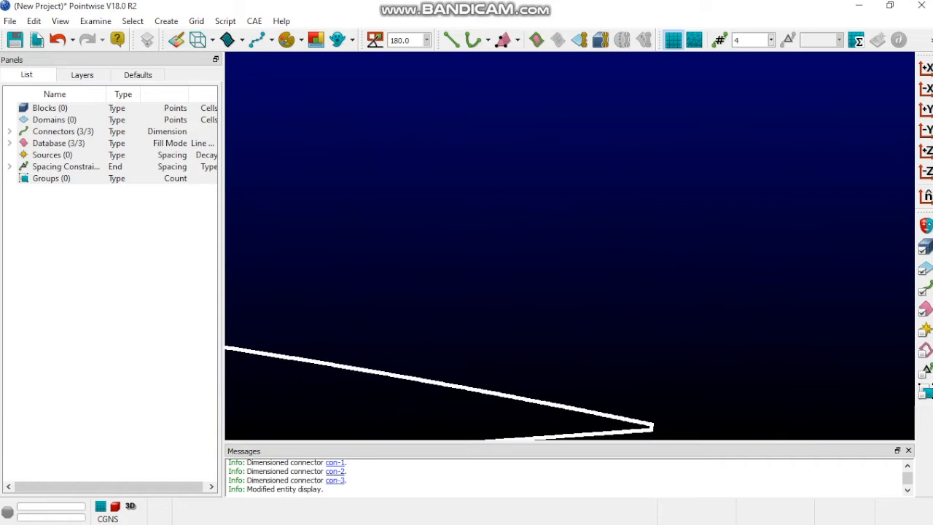
{"action": "scroll", "coordinate": [699, 386], "scroll_direction": "up", "scroll_amount": 10}
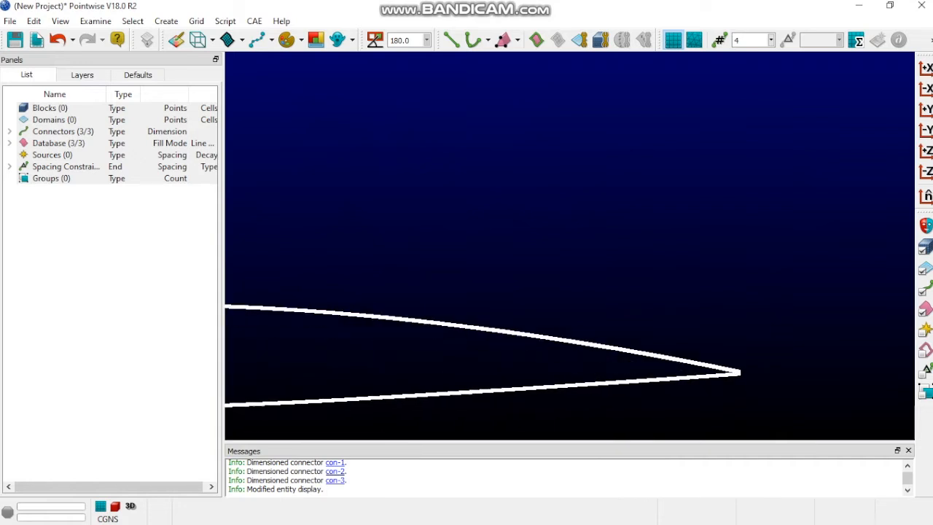
{"action": "scroll", "coordinate": [699, 386], "scroll_direction": "up", "scroll_amount": 6}
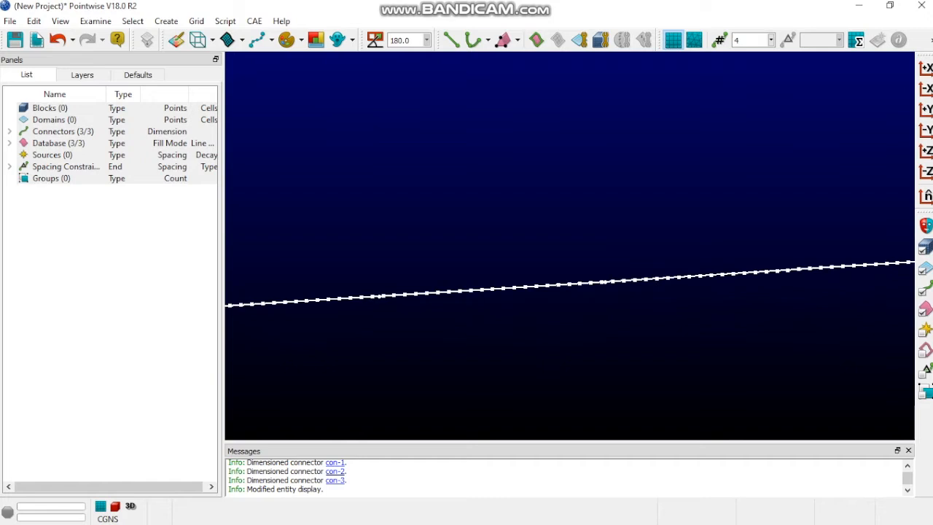
{"action": "scroll", "coordinate": [700, 293], "scroll_direction": "down", "scroll_amount": 4}
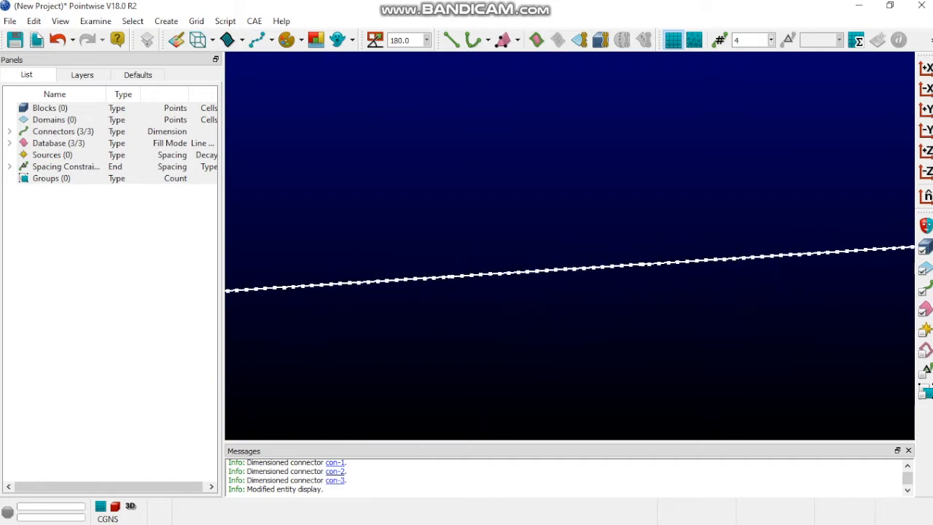
{"action": "left_click", "coordinate": [925, 172]}
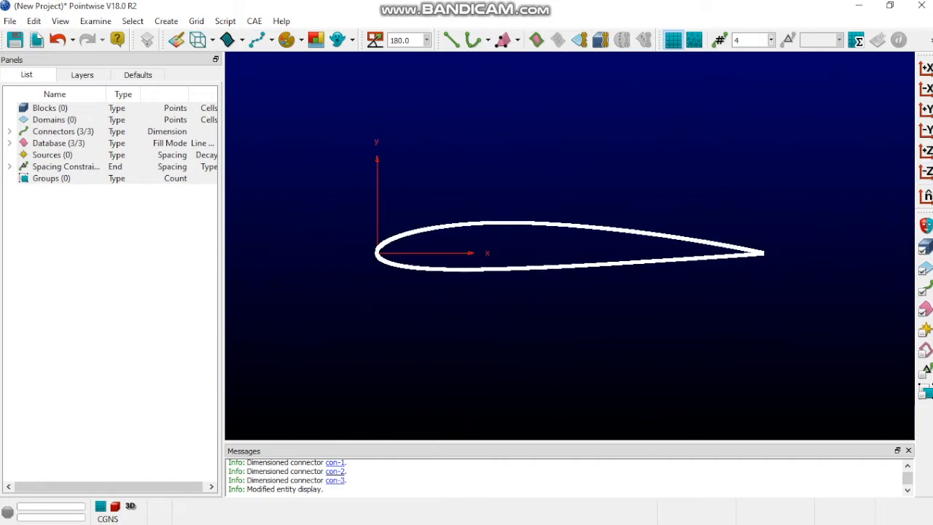
Clear the selection and compare the connector points with the database curves at the leading and trailing edges.
{"action": "left_click", "coordinate": [349, 132]}
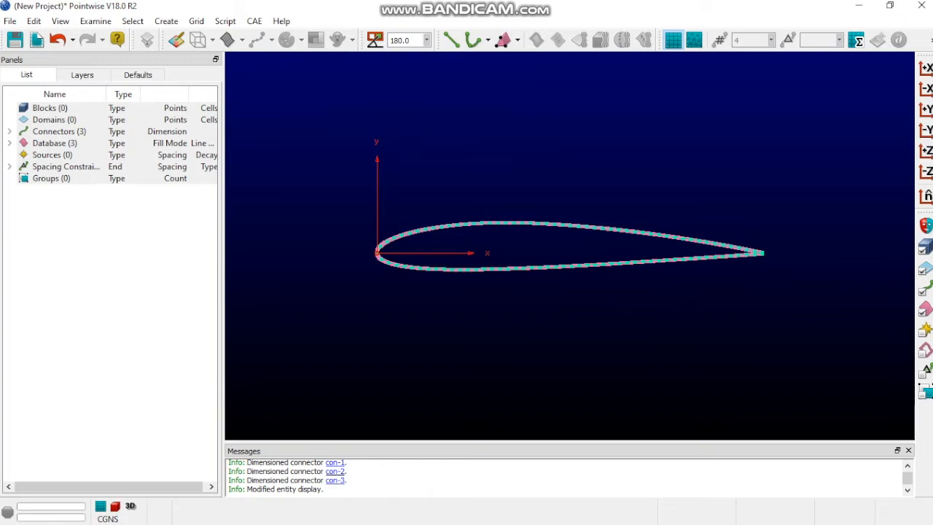
{"action": "scroll", "coordinate": [340, 264], "scroll_direction": "down", "scroll_amount": 3}
{"action": "scroll", "coordinate": [340, 264], "scroll_direction": "up", "scroll_amount": 2}
{"action": "scroll", "coordinate": [369, 234], "scroll_direction": "up", "scroll_amount": 9}
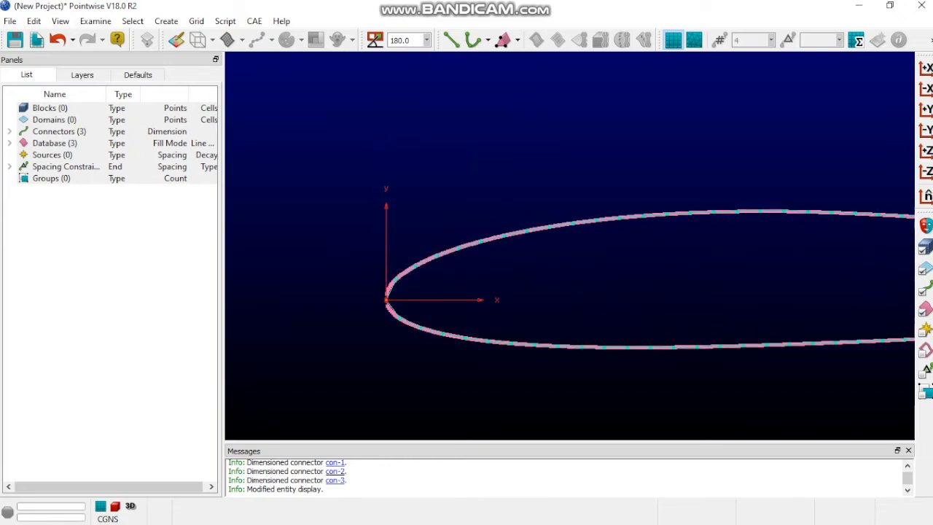
{"action": "scroll", "coordinate": [357, 204], "scroll_direction": "up", "scroll_amount": 3}
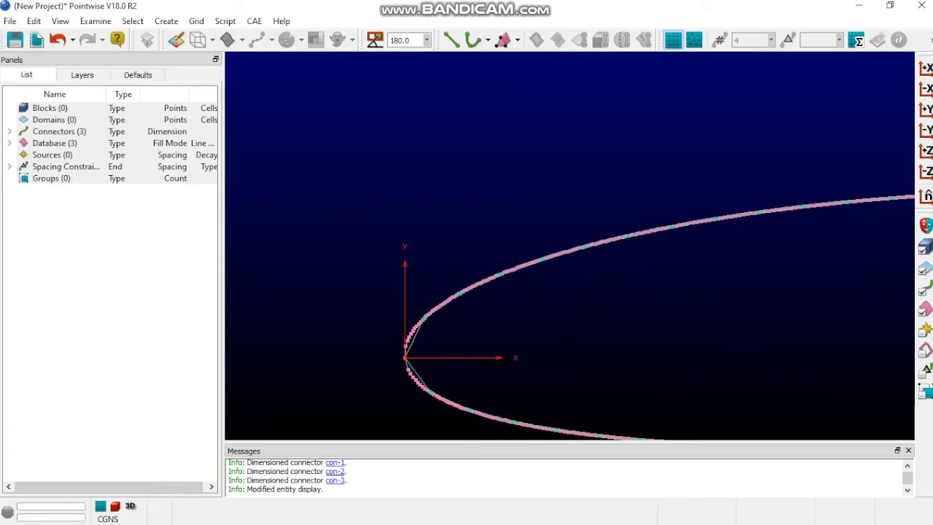
{"action": "scroll", "coordinate": [430, 335], "scroll_direction": "up", "scroll_amount": 2}
{"action": "scroll", "coordinate": [474, 299], "scroll_direction": "up", "scroll_amount": 1}
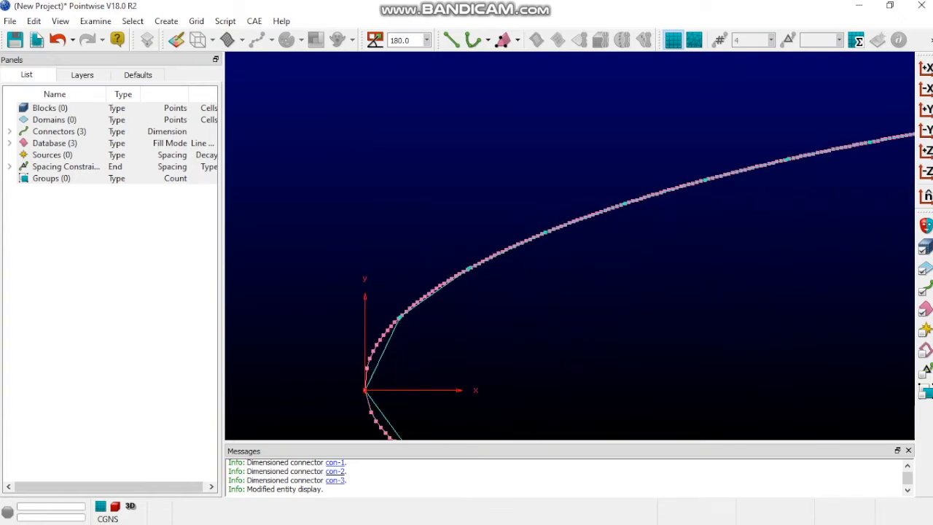
{"action": "scroll", "coordinate": [412, 387], "scroll_direction": "down", "scroll_amount": 3}
{"action": "scroll", "coordinate": [417, 401], "scroll_direction": "up", "scroll_amount": 5}
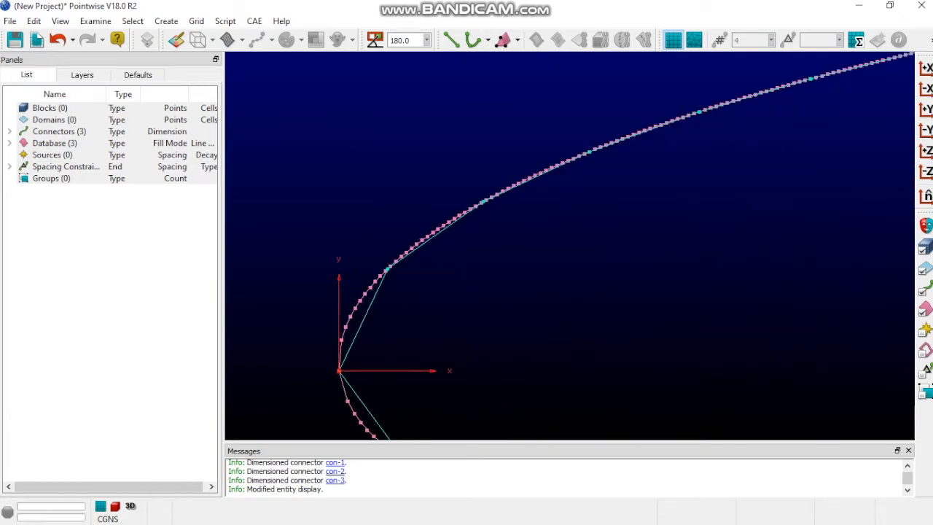
{"action": "scroll", "coordinate": [412, 408], "scroll_direction": "up", "scroll_amount": 2}
{"action": "scroll", "coordinate": [568, 248], "scroll_direction": "down", "scroll_amount": 3}
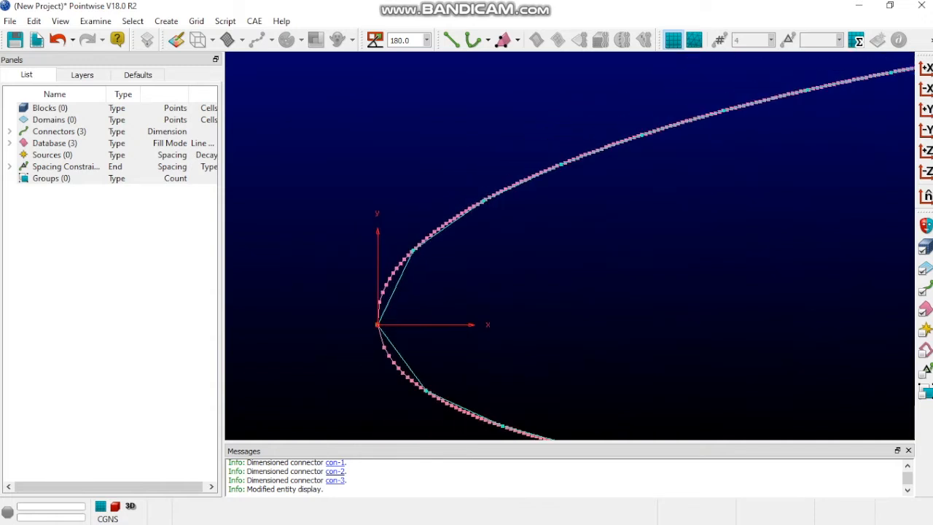
{"action": "scroll", "coordinate": [569, 248], "scroll_direction": "up", "scroll_amount": 1}
{"action": "scroll", "coordinate": [798, 281], "scroll_direction": "down", "scroll_amount": 3}
{"action": "scroll", "coordinate": [798, 281], "scroll_direction": "up", "scroll_amount": 2}
{"action": "scroll", "coordinate": [802, 282], "scroll_direction": "down", "scroll_amount": 4}
{"action": "scroll", "coordinate": [816, 235], "scroll_direction": "up", "scroll_amount": 2}
{"action": "scroll", "coordinate": [257, 224], "scroll_direction": "down", "scroll_amount": 9}
{"action": "scroll", "coordinate": [764, 255], "scroll_direction": "up", "scroll_amount": 6}
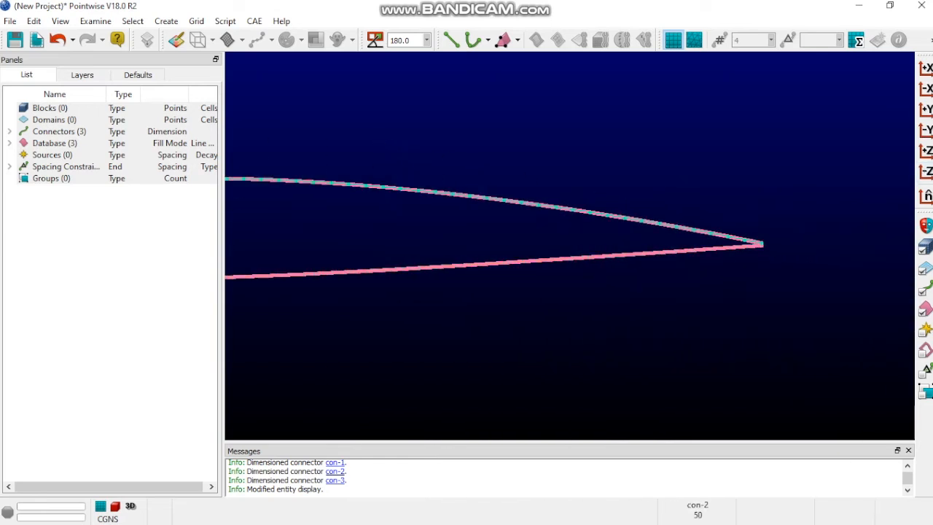
{"action": "scroll", "coordinate": [794, 270], "scroll_direction": "up", "scroll_amount": 5}
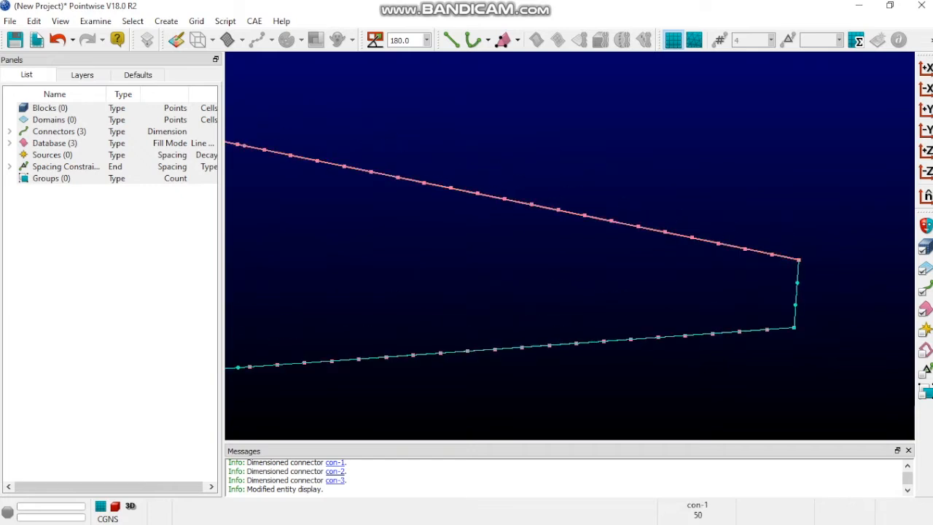
{"action": "left_click", "coordinate": [925, 172]}
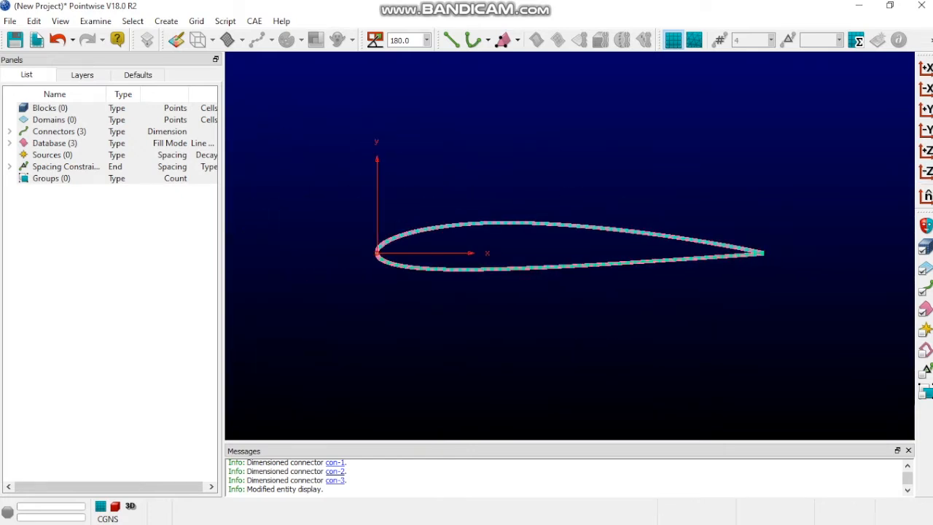
Set the connector spacing constraints at the airfoil's leading and trailing edges to 0.001.
{"action": "left_click_drag", "start_coordinate": [353, 213], "coordinate": [420, 315]}
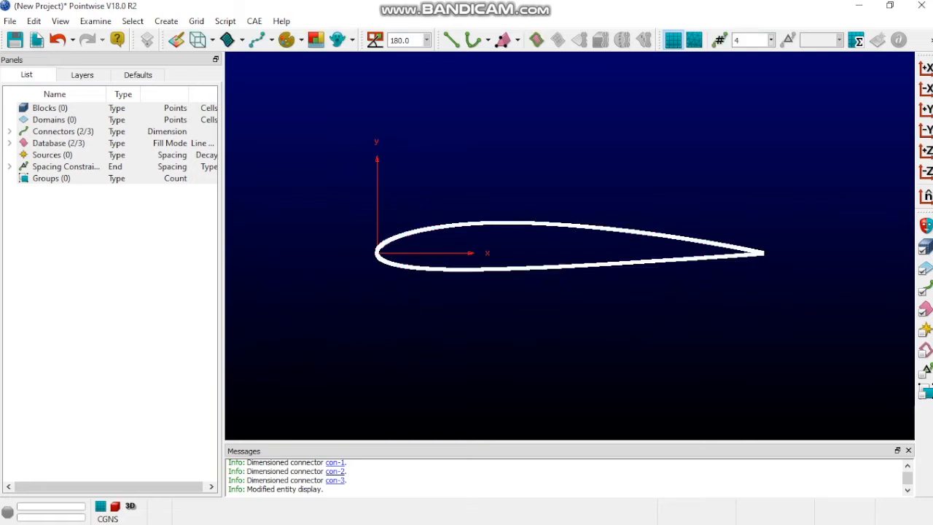
{"action": "left_click_drag", "start_coordinate": [334, 221], "coordinate": [401, 306]}
{"action": "left_click_drag", "start_coordinate": [470, 199], "coordinate": [307, 311]}
{"action": "left_click_drag", "start_coordinate": [478, 215], "coordinate": [351, 309]}
{"action": "key", "text": "Return"}
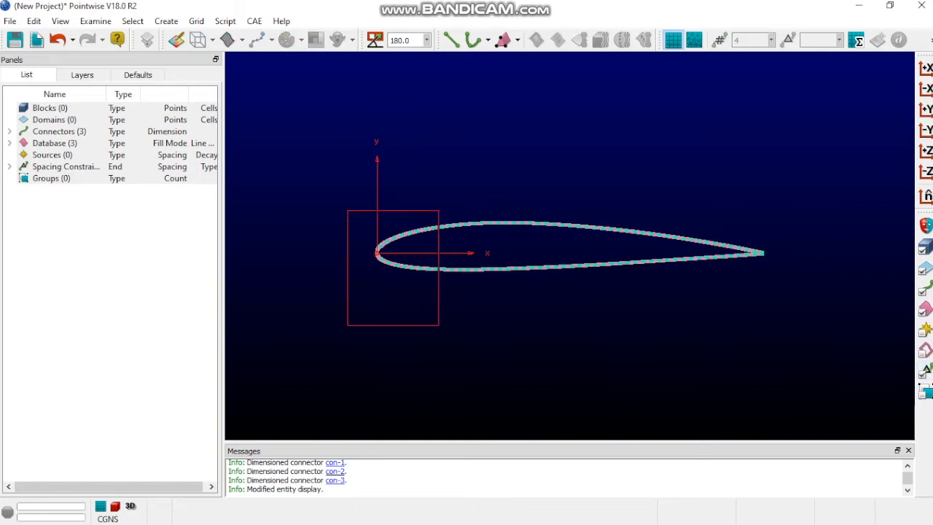
{"action": "left_click_drag", "start_coordinate": [329, 208], "coordinate": [427, 322]}
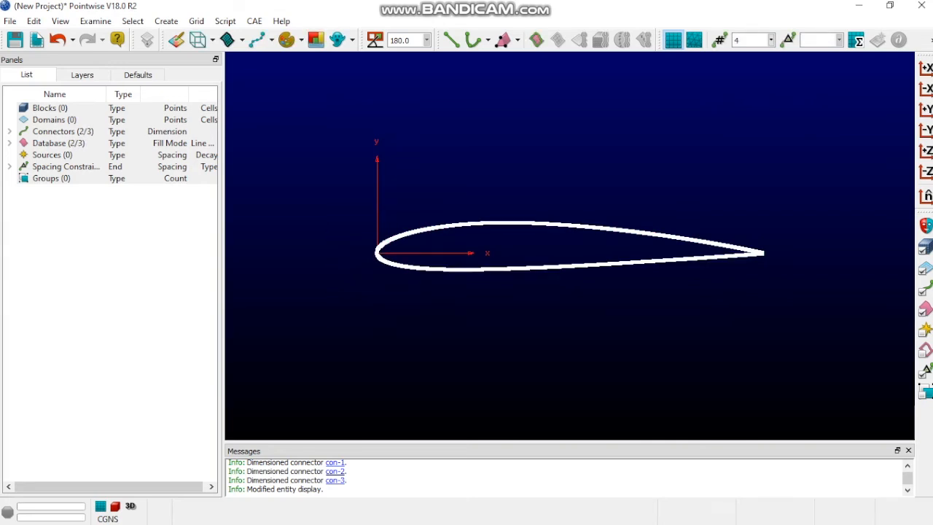
{"action": "type", "text": "0.001"}
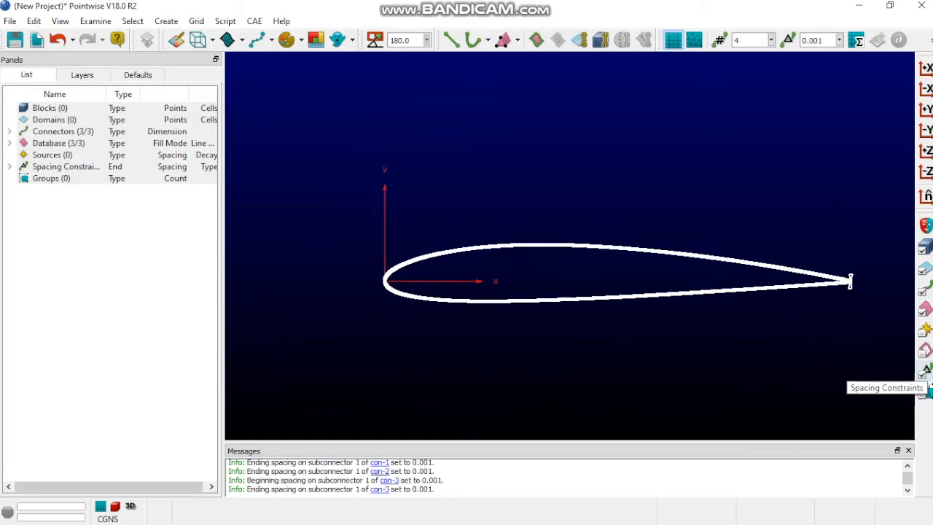
Reselect the leading-edge and trailing-edge spacing constraints and examine the point clustering near the leading edge.
{"action": "left_click_drag", "start_coordinate": [358, 241], "coordinate": [437, 346]}
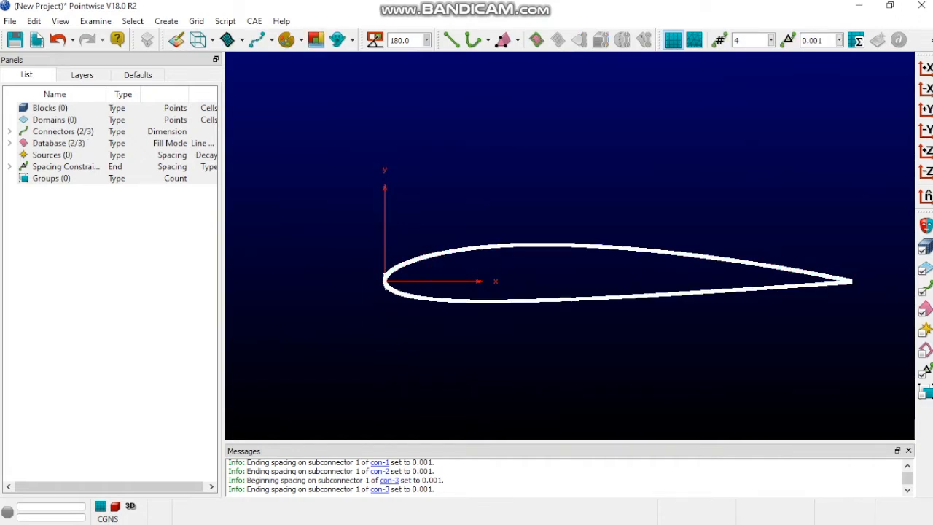
{"action": "left_click_drag", "start_coordinate": [797, 248], "coordinate": [881, 376]}
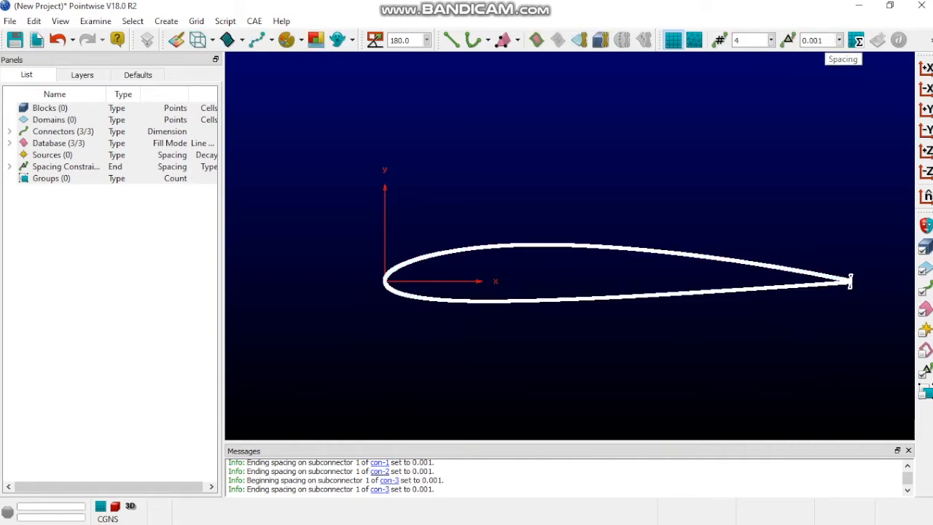
{"action": "scroll", "coordinate": [852, 321], "scroll_direction": "up", "scroll_amount": 5}
{"action": "scroll", "coordinate": [408, 259], "scroll_direction": "down", "scroll_amount": 3}
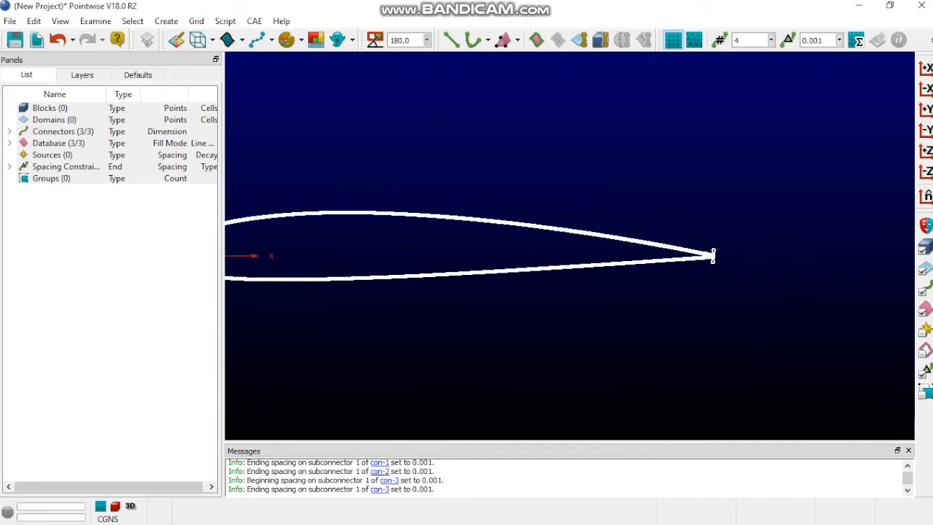
{"action": "scroll", "coordinate": [539, 262], "scroll_direction": "down", "scroll_amount": 2}
{"action": "scroll", "coordinate": [263, 248], "scroll_direction": "up", "scroll_amount": 5}
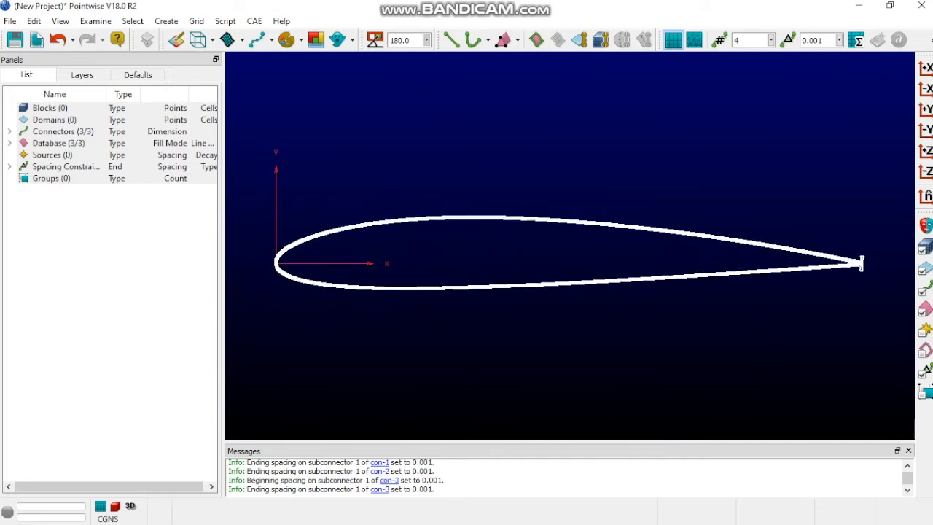
{"action": "scroll", "coordinate": [316, 284], "scroll_direction": "up", "scroll_amount": 5}
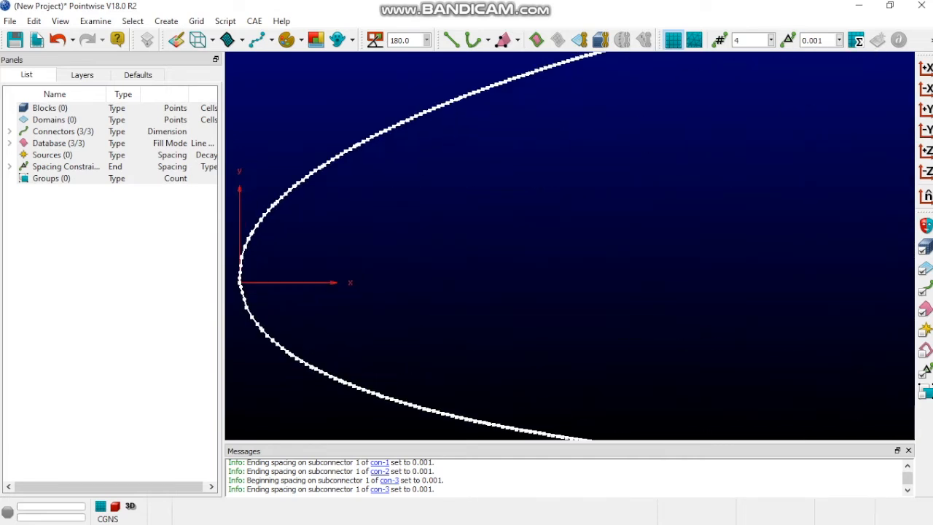
{"action": "scroll", "coordinate": [504, 271], "scroll_direction": "down", "scroll_amount": 6}
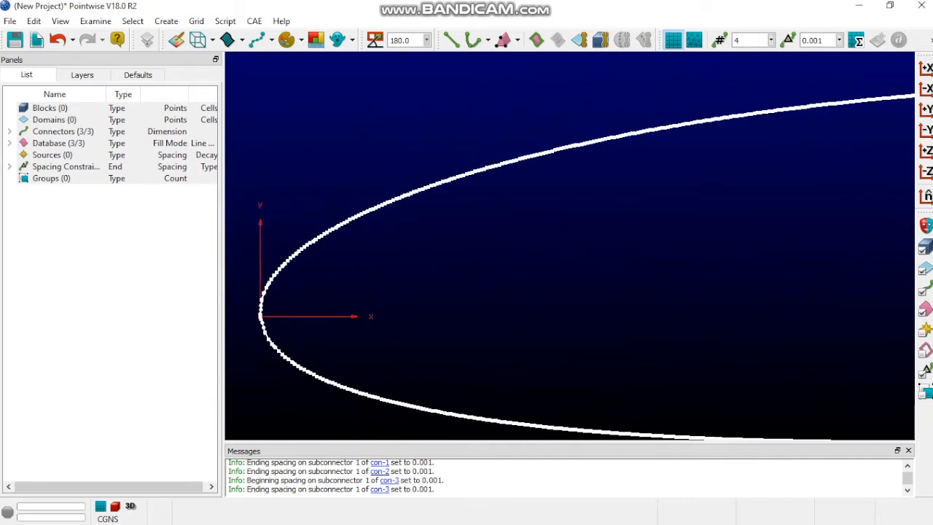
{"action": "scroll", "coordinate": [857, 280], "scroll_direction": "down", "scroll_amount": 2}
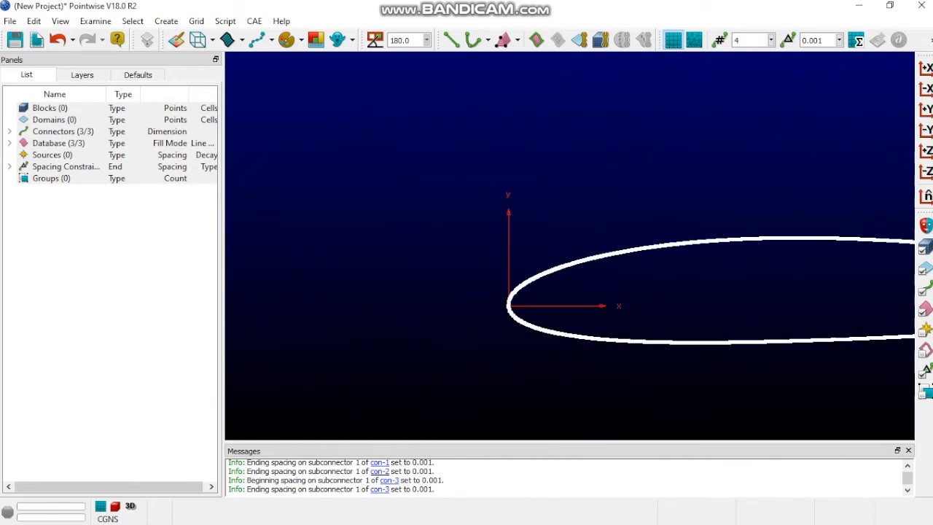
Examine the connector point spacing around the blunt trailing edge and along the adjoining upper and lower surfaces.
{"action": "scroll", "coordinate": [276, 210], "scroll_direction": "down", "scroll_amount": 5}
{"action": "scroll", "coordinate": [772, 251], "scroll_direction": "up", "scroll_amount": 6}
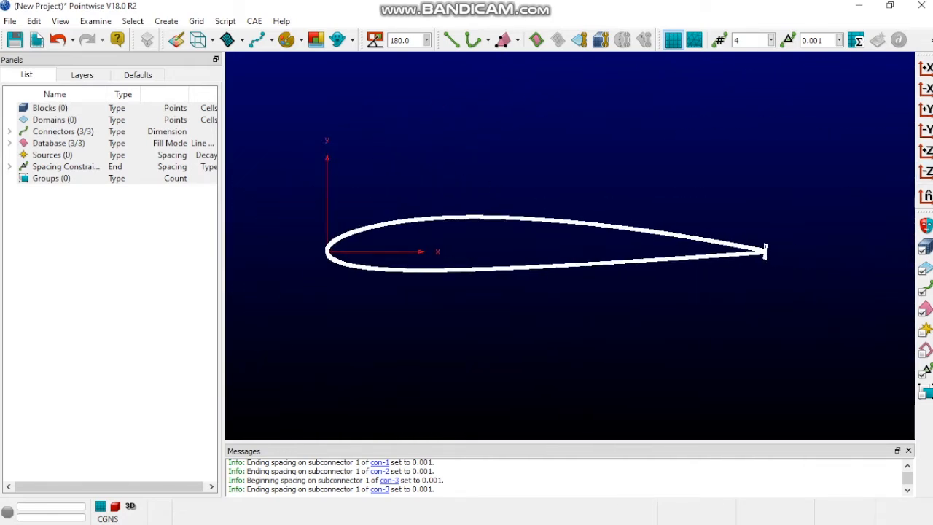
{"action": "scroll", "coordinate": [656, 241], "scroll_direction": "up", "scroll_amount": 5}
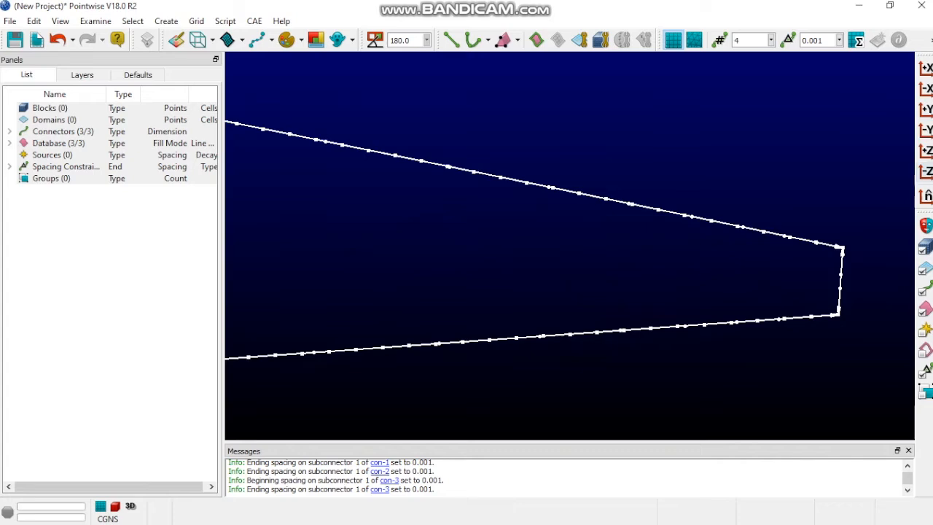
{"action": "scroll", "coordinate": [757, 251], "scroll_direction": "down", "scroll_amount": 5}
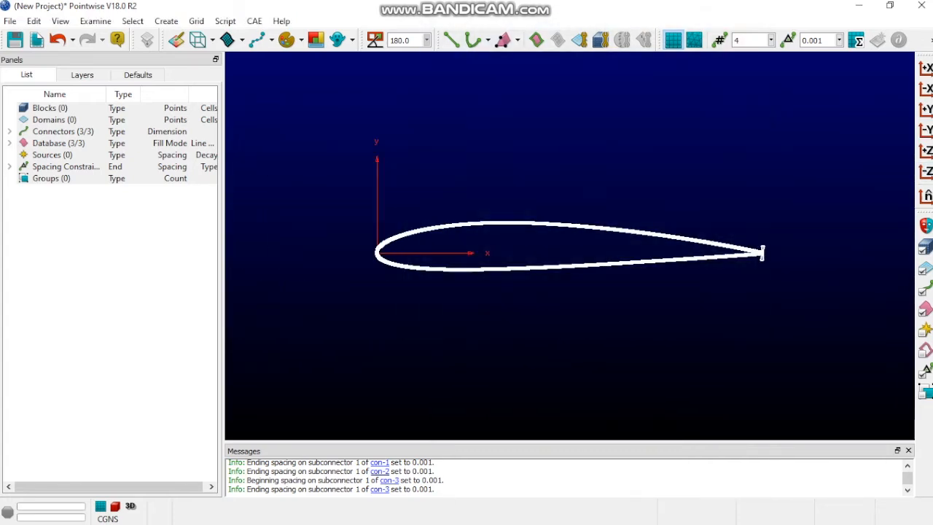
{"action": "scroll", "coordinate": [749, 250], "scroll_direction": "up", "scroll_amount": 5}
{"action": "scroll", "coordinate": [802, 274], "scroll_direction": "up", "scroll_amount": 8}
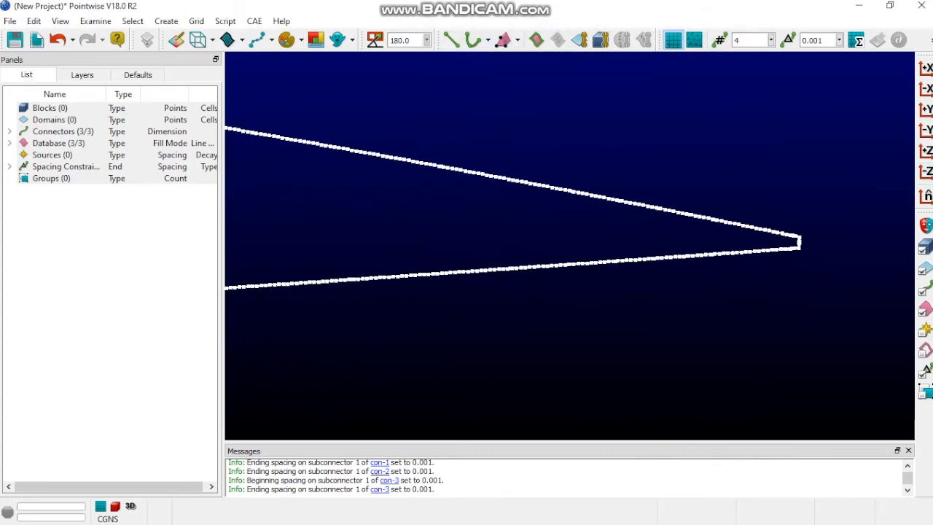
{"action": "scroll", "coordinate": [801, 285], "scroll_direction": "up", "scroll_amount": 4}
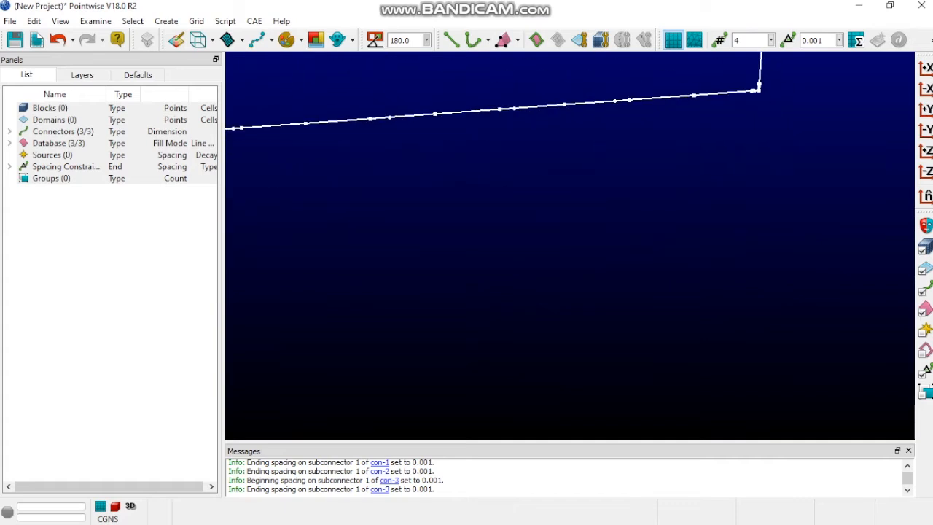
{"action": "scroll", "coordinate": [755, 137], "scroll_direction": "down", "scroll_amount": 7}
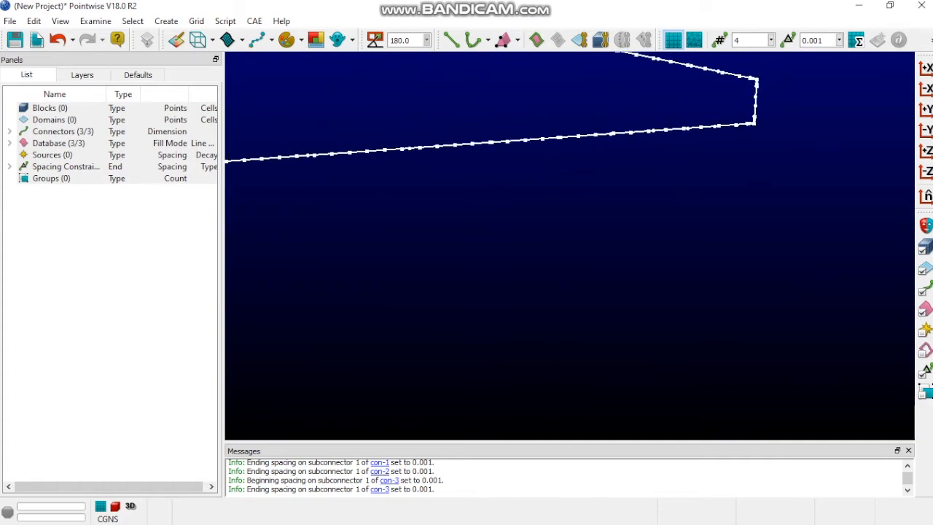
{"action": "scroll", "coordinate": [762, 76], "scroll_direction": "up", "scroll_amount": 3}
{"action": "scroll", "coordinate": [762, 75], "scroll_direction": "up", "scroll_amount": 3}
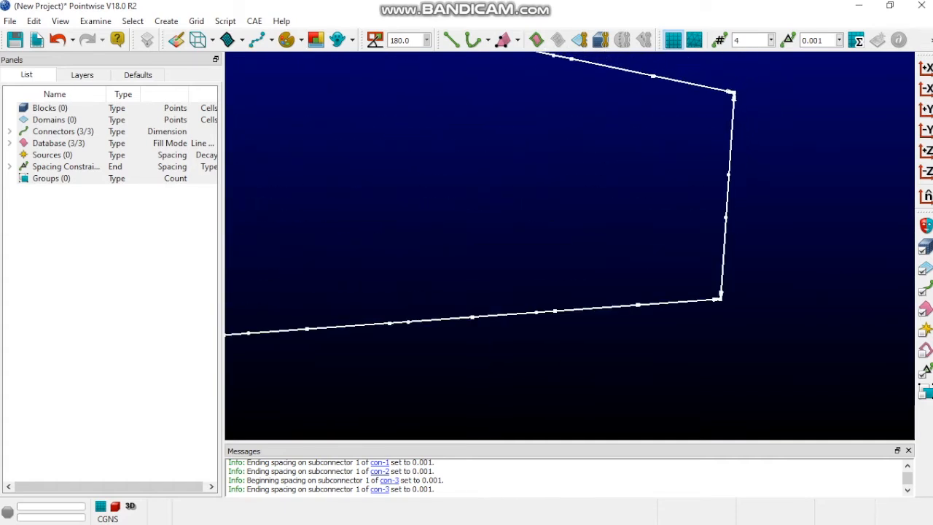
{"action": "scroll", "coordinate": [746, 129], "scroll_direction": "up", "scroll_amount": 3}
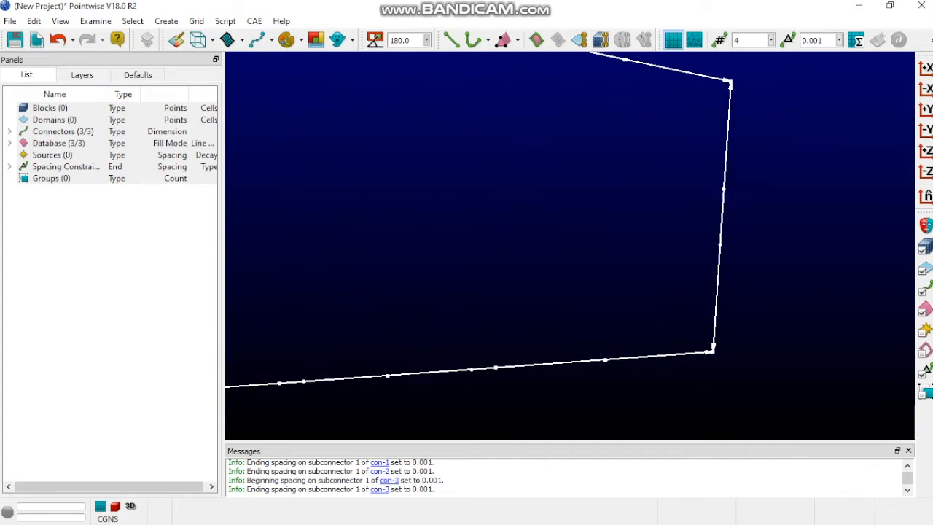
{"action": "scroll", "coordinate": [754, 120], "scroll_direction": "down", "scroll_amount": 2}
{"action": "scroll", "coordinate": [756, 73], "scroll_direction": "up", "scroll_amount": 3}
{"action": "scroll", "coordinate": [754, 69], "scroll_direction": "down", "scroll_amount": 1}
{"action": "scroll", "coordinate": [755, 67], "scroll_direction": "down", "scroll_amount": 1}
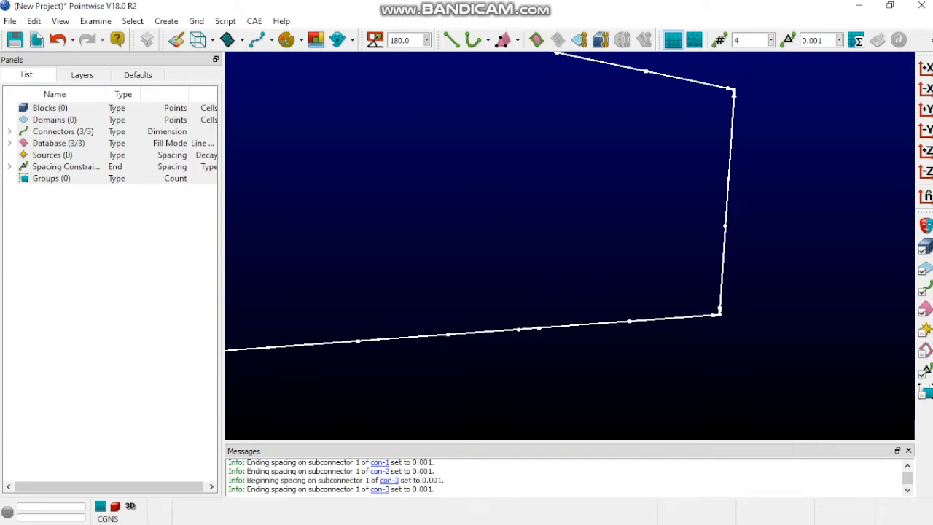
{"action": "scroll", "coordinate": [775, 222], "scroll_direction": "up", "scroll_amount": 4}
{"action": "scroll", "coordinate": [774, 222], "scroll_direction": "down", "scroll_amount": 9}
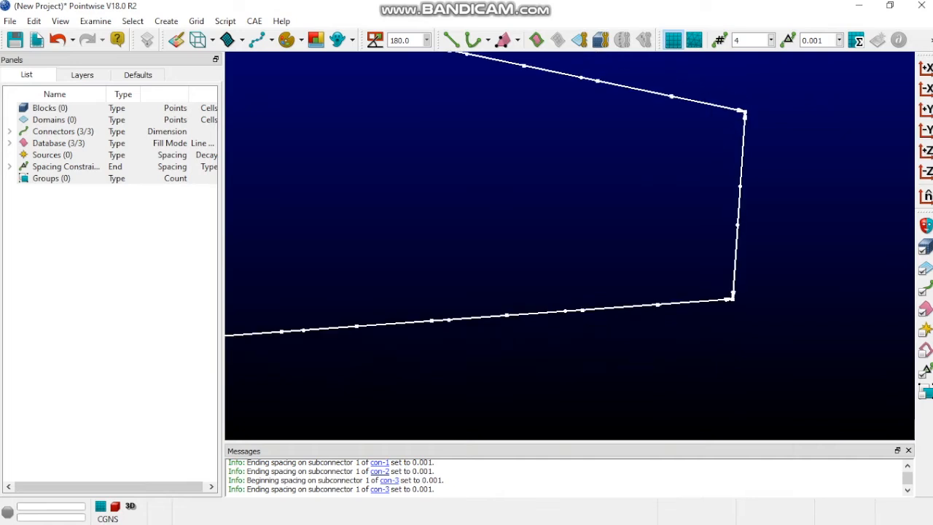
{"action": "scroll", "coordinate": [775, 222], "scroll_direction": "down", "scroll_amount": 8}
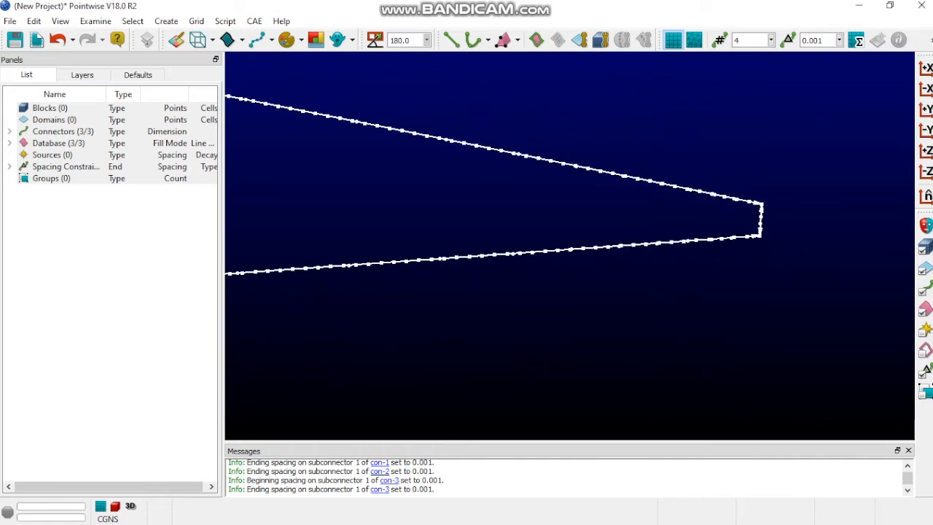
{"action": "scroll", "coordinate": [774, 223], "scroll_direction": "down", "scroll_amount": 6}
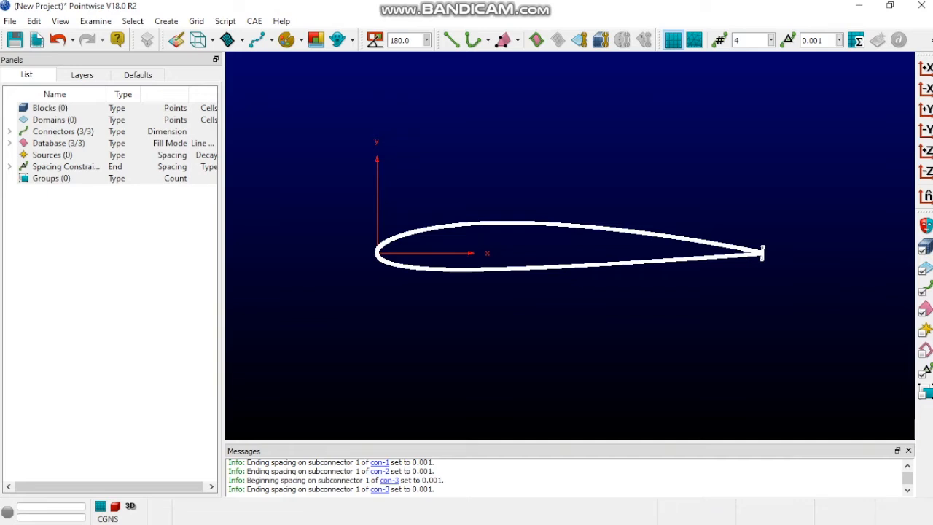
Select all the airfoil connectors and start a normal extrusion with them assembled as one edge.
{"action": "left_click_drag", "start_coordinate": [325, 177], "coordinate": [802, 357]}
{"action": "left_click_drag", "start_coordinate": [314, 183], "coordinate": [810, 343]}
{"action": "left_click_drag", "start_coordinate": [356, 187], "coordinate": [836, 387]}
{"action": "left_click", "coordinate": [166, 21]}
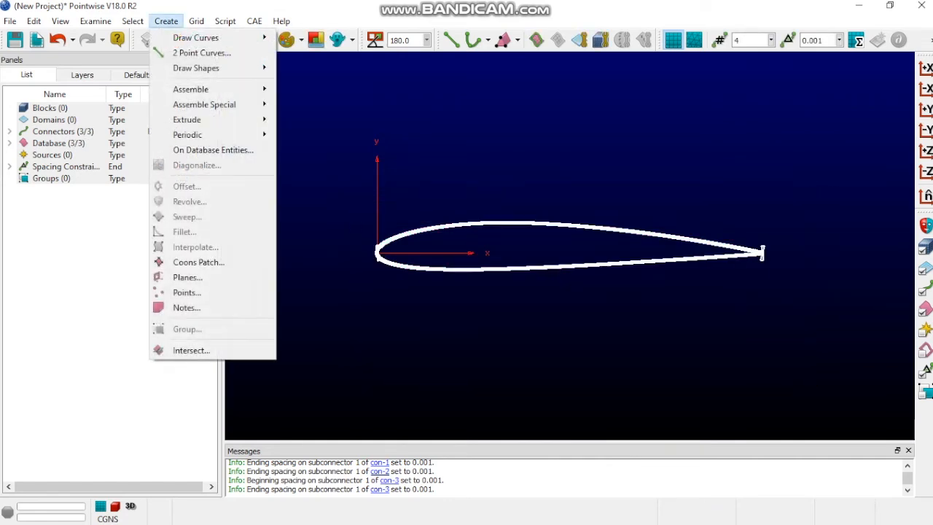
{"action": "mouse_move", "coordinate": [204, 120]}
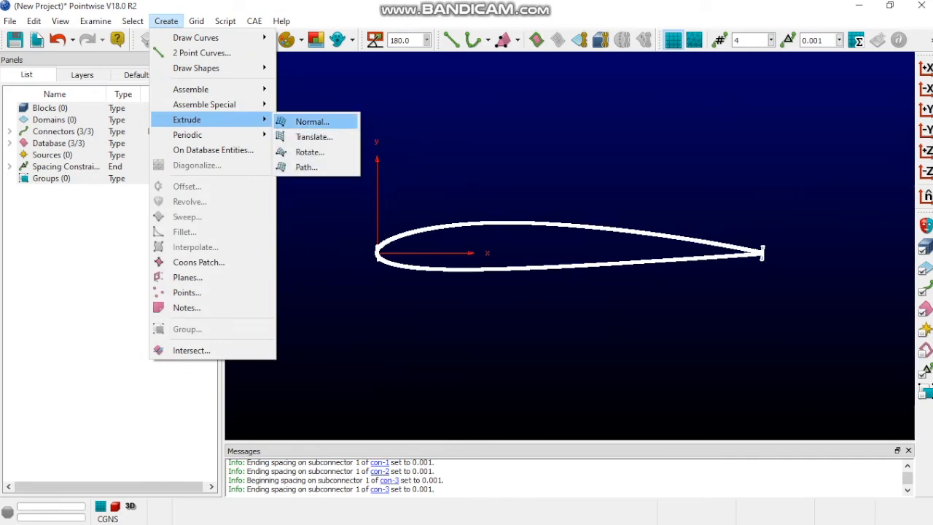
{"action": "left_click", "coordinate": [312, 122]}
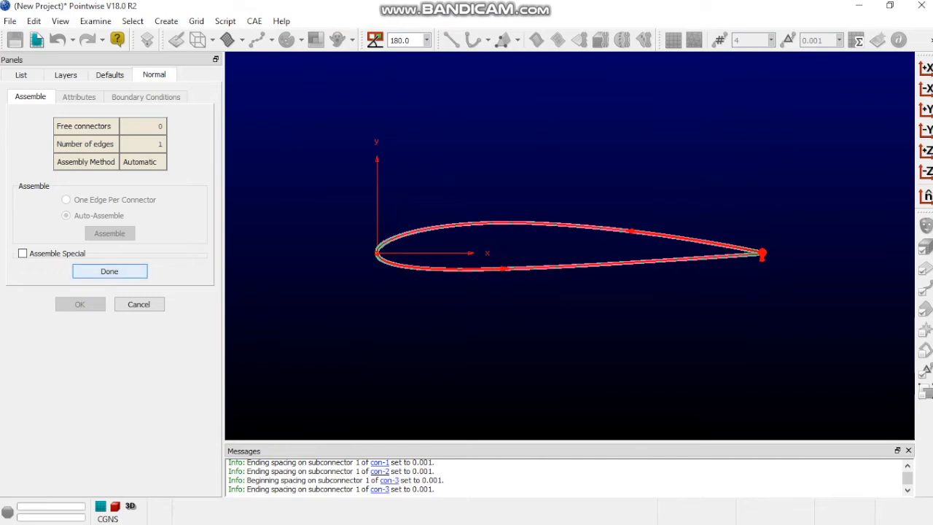
{"action": "left_click", "coordinate": [109, 271]}
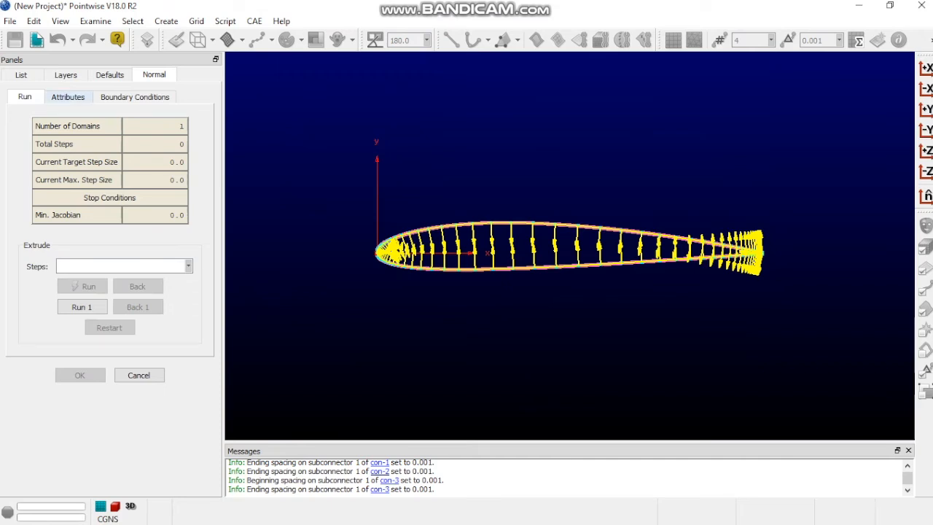
Enable the extrusion's orientation, stop conditions and smoothing parameters, and flip the marching direction outward from the airfoil.
{"action": "left_click", "coordinate": [51, 96]}
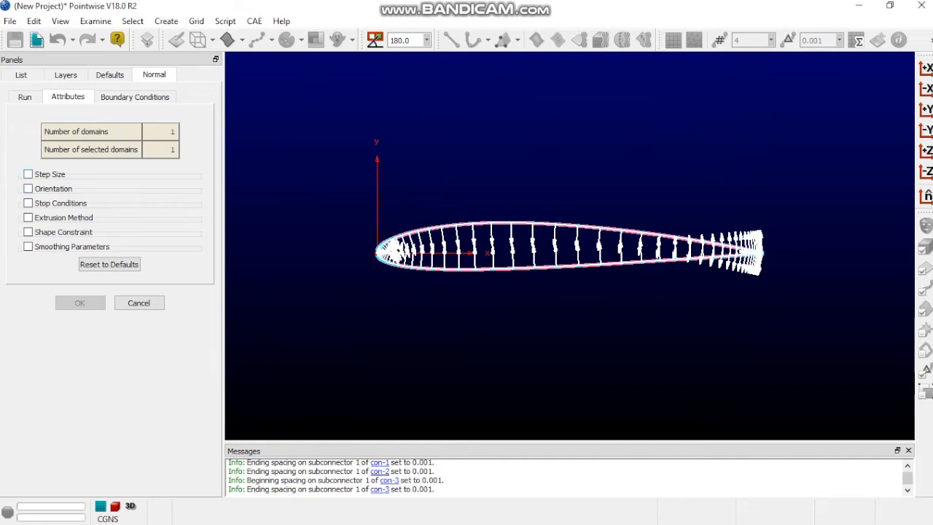
{"action": "left_click", "coordinate": [28, 188]}
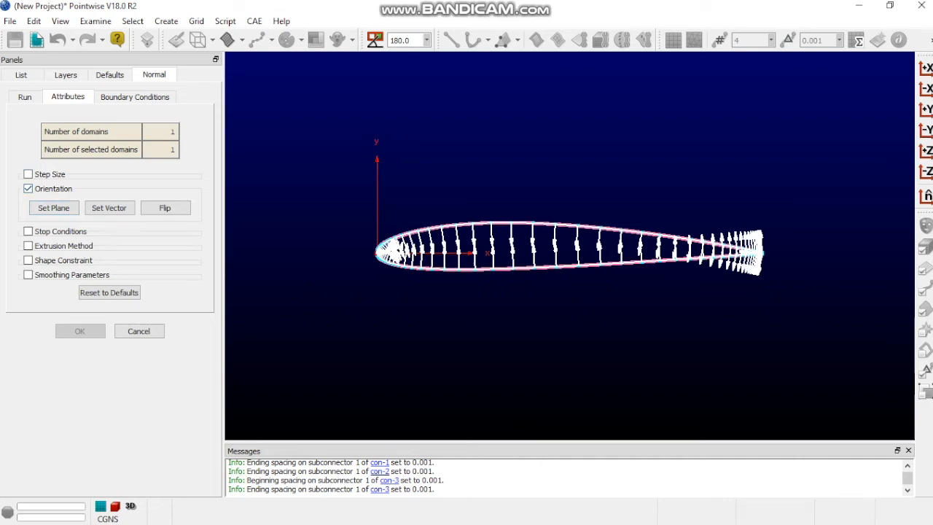
{"action": "left_click", "coordinate": [28, 231]}
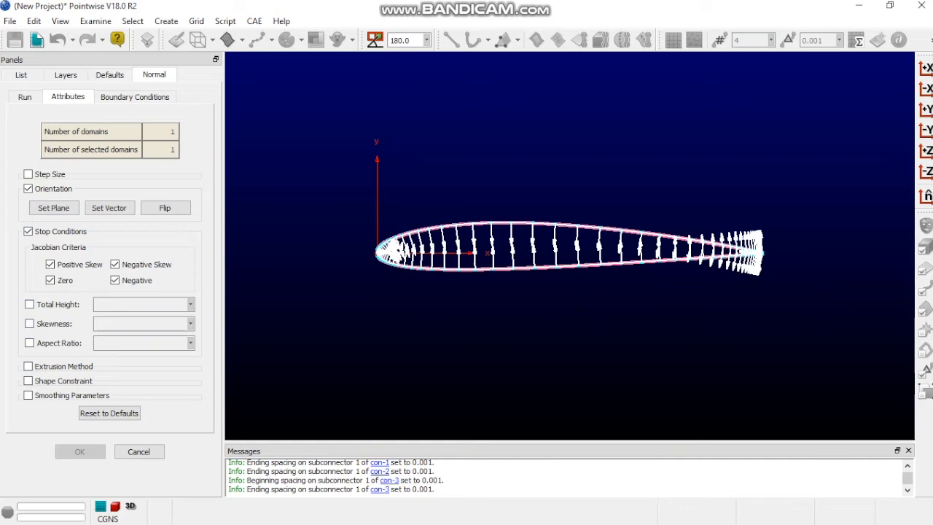
{"action": "left_click", "coordinate": [27, 394]}
{"action": "scroll", "coordinate": [110, 284], "scroll_direction": "down", "scroll_amount": 1}
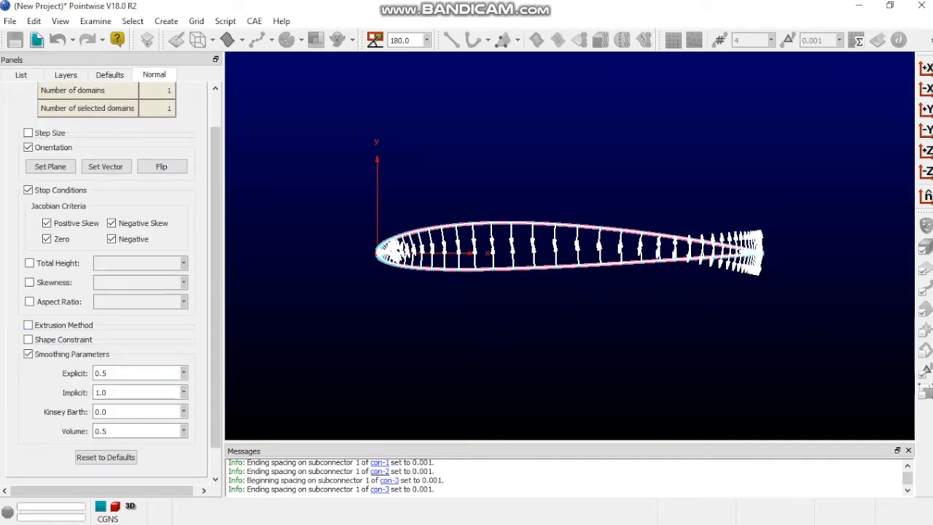
{"action": "scroll", "coordinate": [109, 284], "scroll_direction": "up", "scroll_amount": 1}
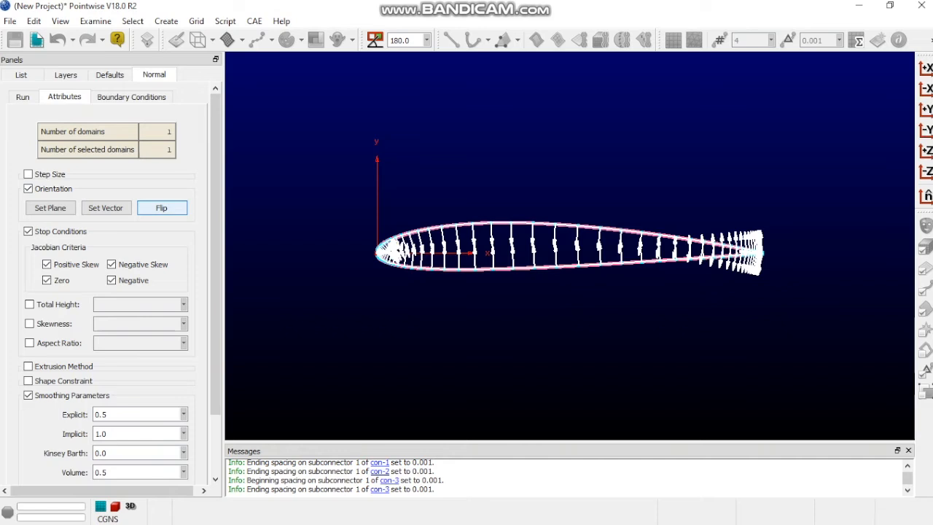
{"action": "left_click", "coordinate": [161, 208]}
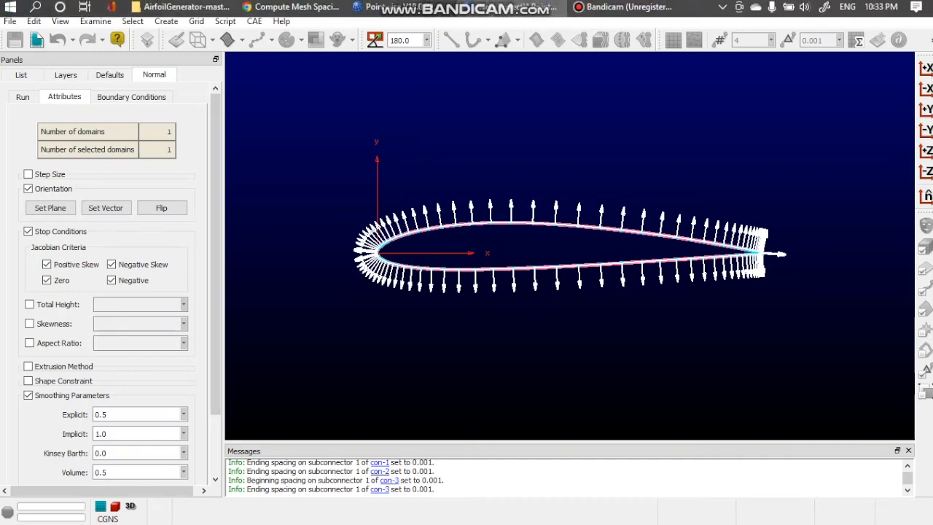
Enable geometric progression step sizing with an initial Δs of 5e-4 and a growth rate of 1.2.
{"action": "left_click", "coordinate": [27, 174]}
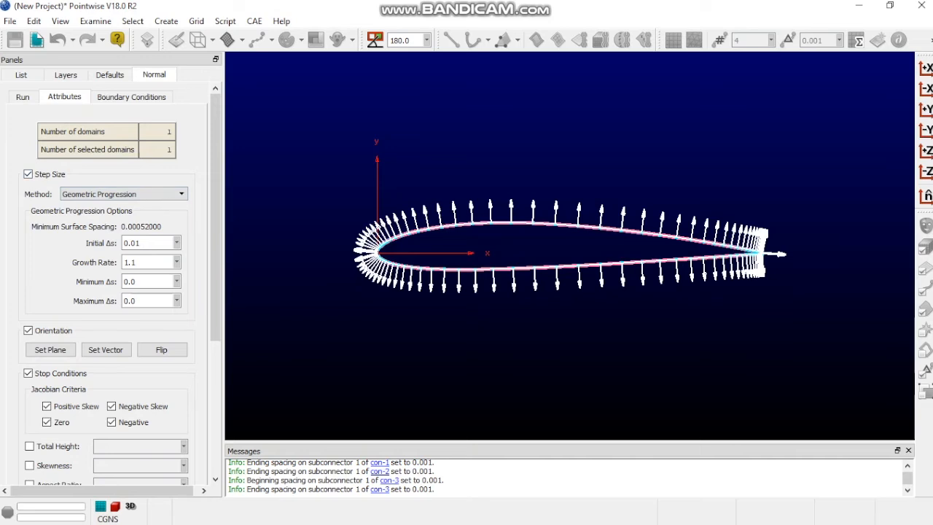
{"action": "double_click", "coordinate": [131, 243]}
{"action": "key", "text": "BackSpace"}
{"action": "type", "text": "5e-3"}
{"action": "key", "text": "Return"}
{"action": "key", "text": "BackSpace"}
{"action": "key", "text": "BackSpace"}
{"action": "key", "text": "BackSpace"}
{"action": "key", "text": "BackSpace"}
{"action": "key", "text": "BackSpace"}
{"action": "type", "text": "5e-4"}
{"action": "key", "text": "Return"}
{"action": "type", "text": "1.2"}
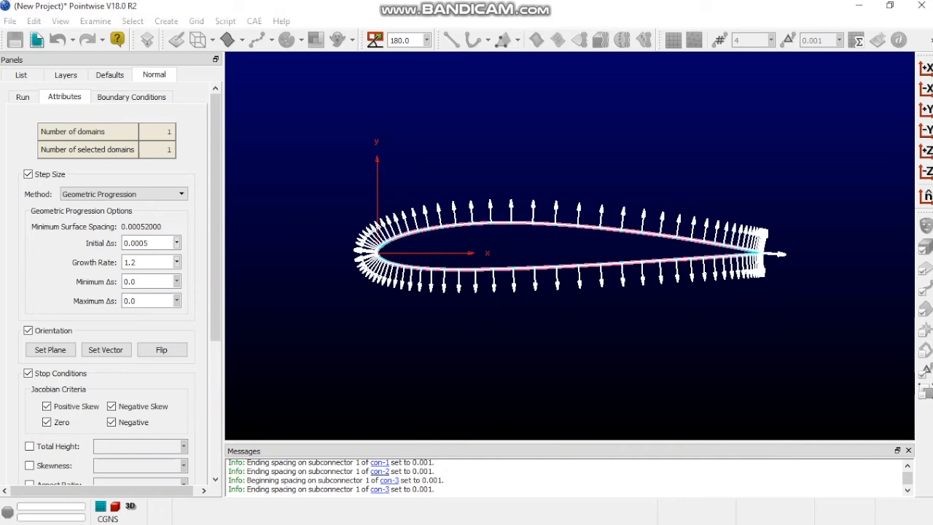
Add a total height stop condition of 150 to the extrusion.
{"action": "scroll", "coordinate": [105, 349], "scroll_direction": "down", "scroll_amount": 1}
{"action": "scroll", "coordinate": [105, 308], "scroll_direction": "down", "scroll_amount": 4}
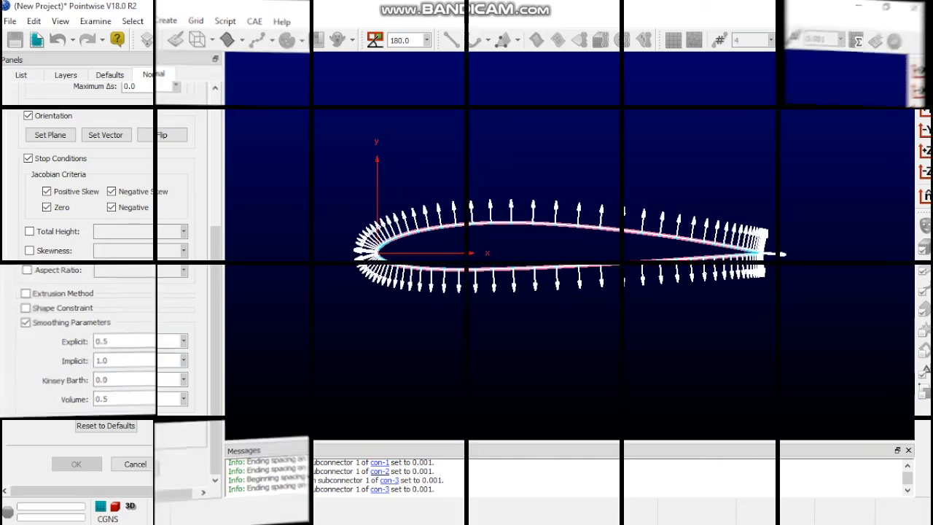
{"action": "scroll", "coordinate": [58, 251], "scroll_direction": "up", "scroll_amount": 1}
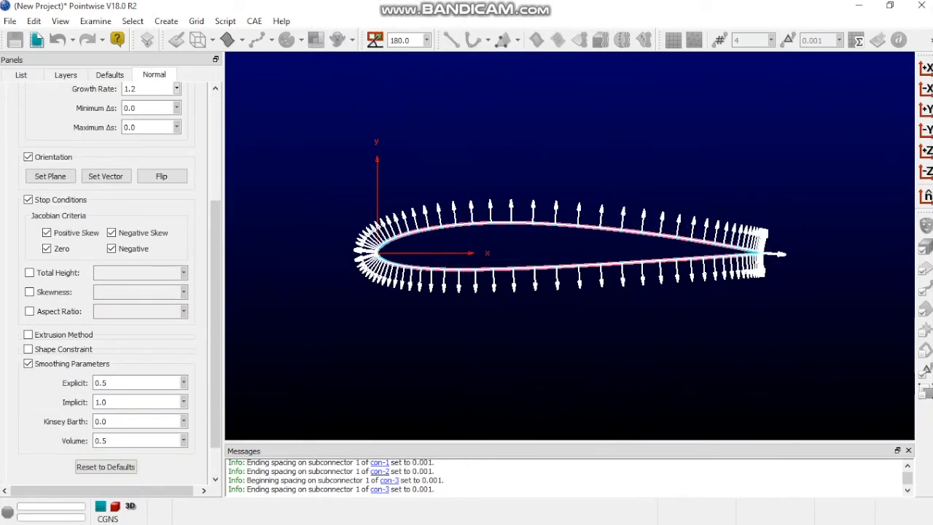
{"action": "scroll", "coordinate": [109, 284], "scroll_direction": "up", "scroll_amount": 1}
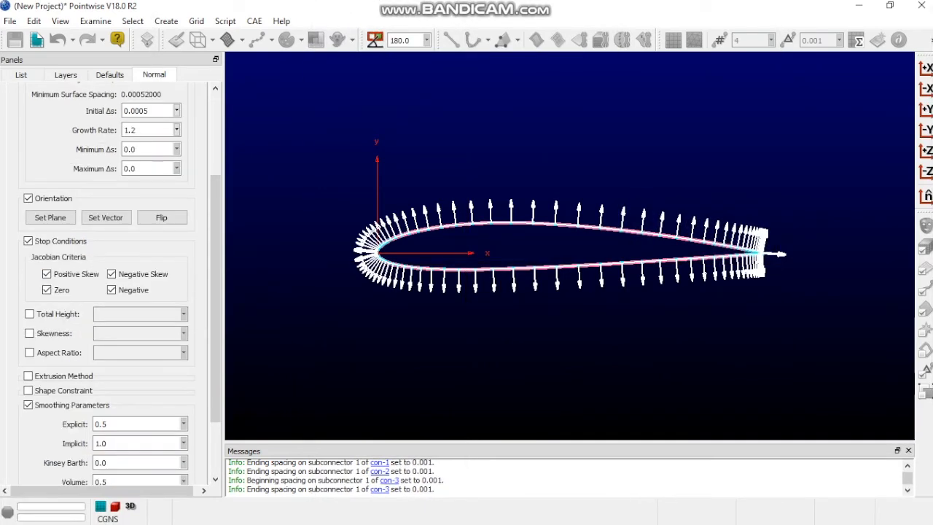
{"action": "left_click", "coordinate": [29, 313]}
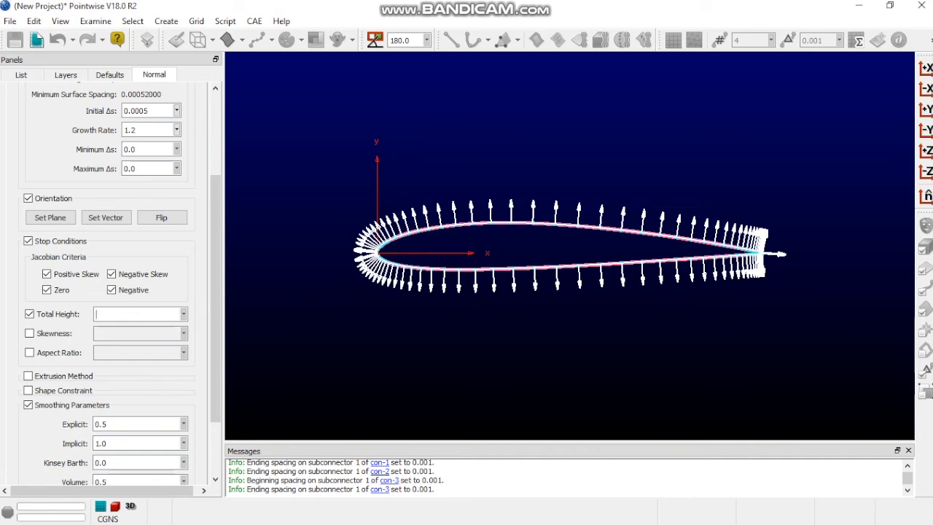
{"action": "type", "text": "150"}
{"action": "scroll", "coordinate": [109, 284], "scroll_direction": "up", "scroll_amount": 4}
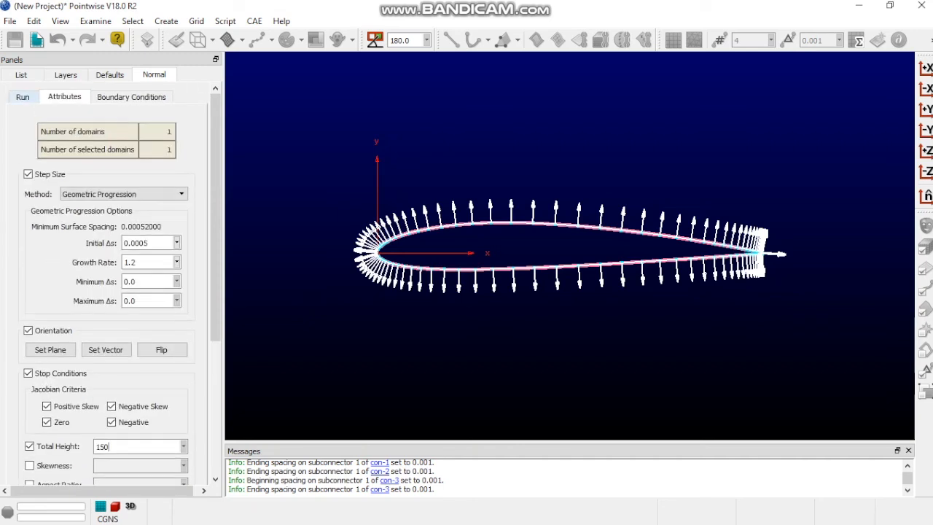
Run the extrusion for 1 step, run it again with 100 steps, and delete the last step past the height limit.
{"action": "left_click", "coordinate": [22, 97]}
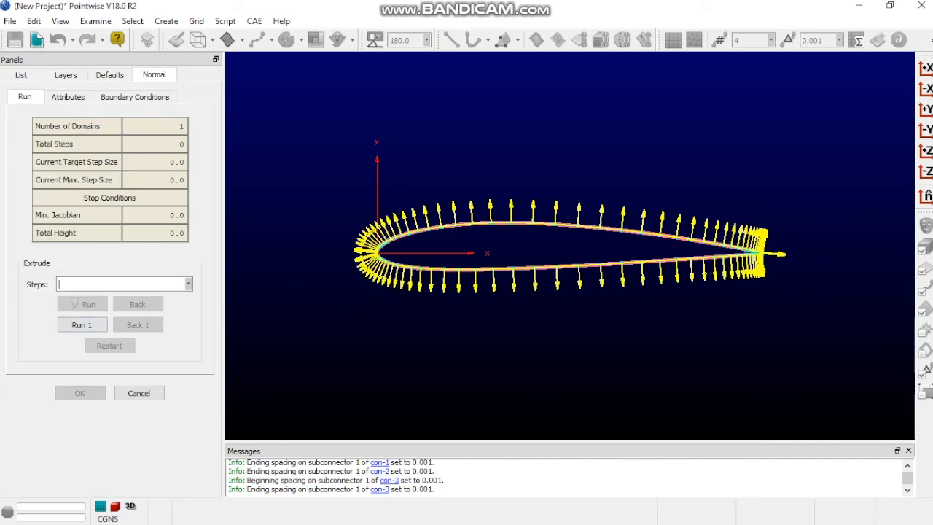
{"action": "type", "text": "1"}
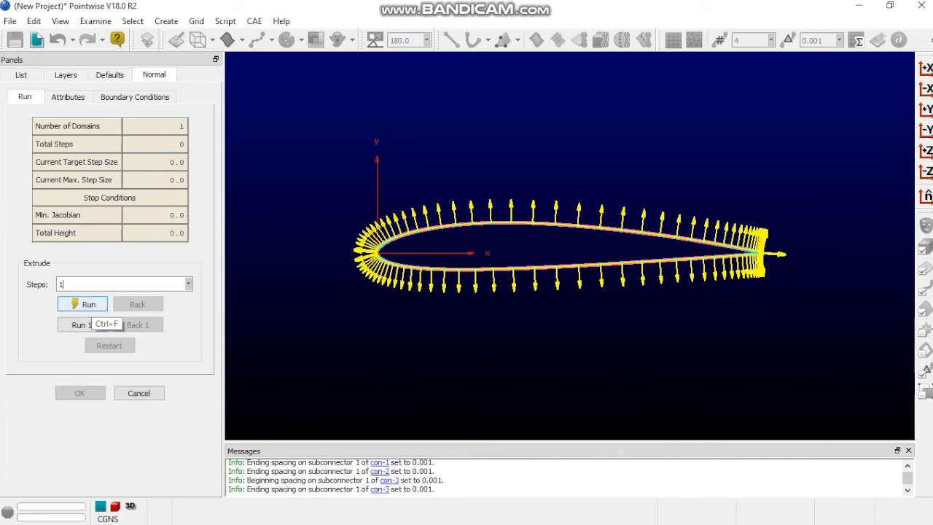
{"action": "left_click", "coordinate": [82, 304]}
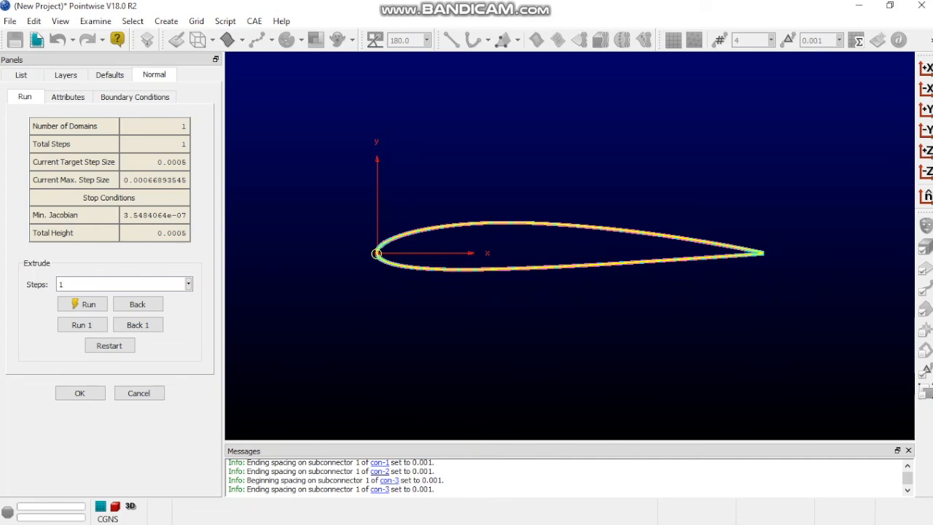
{"action": "type", "text": "00"}
{"action": "key", "text": "Return"}
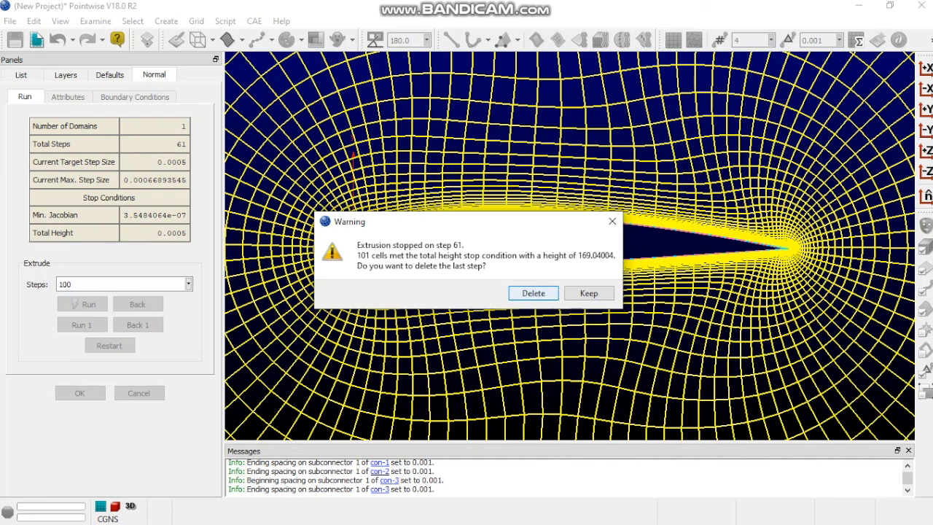
{"action": "left_click", "coordinate": [533, 293]}
{"action": "scroll", "coordinate": [480, 207], "scroll_direction": "down", "scroll_amount": 10}
{"action": "scroll", "coordinate": [543, 215], "scroll_direction": "down", "scroll_amount": 10}
{"action": "scroll", "coordinate": [542, 219], "scroll_direction": "down", "scroll_amount": 5}
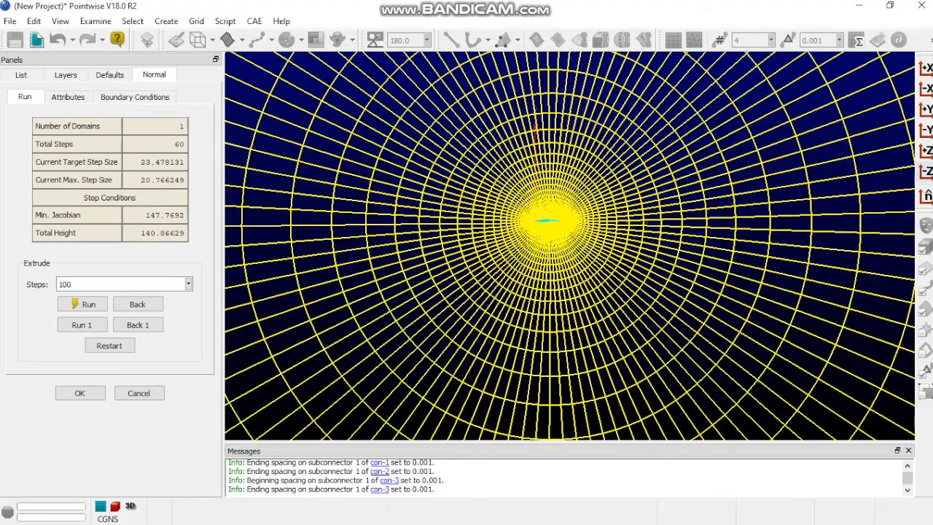
{"action": "scroll", "coordinate": [705, 257], "scroll_direction": "down", "scroll_amount": 10}
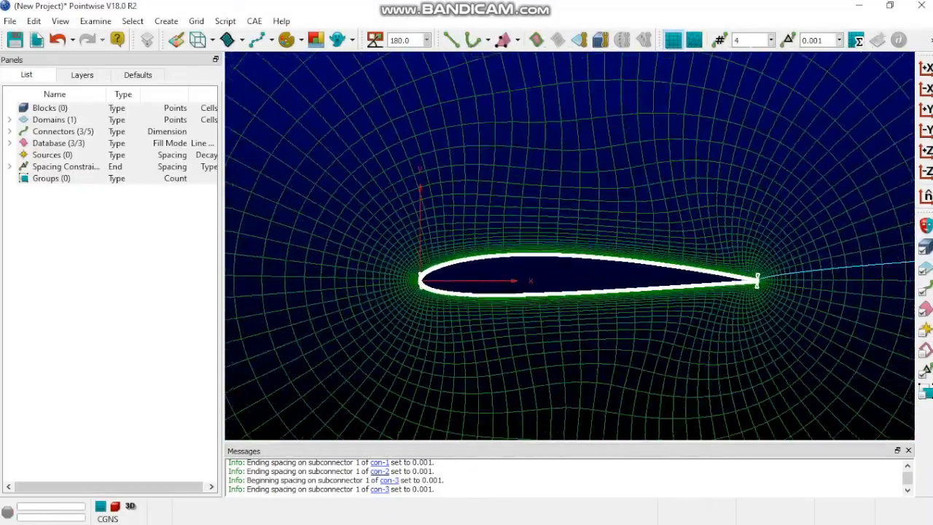
{"action": "scroll", "coordinate": [650, 283], "scroll_direction": "down", "scroll_amount": 15}
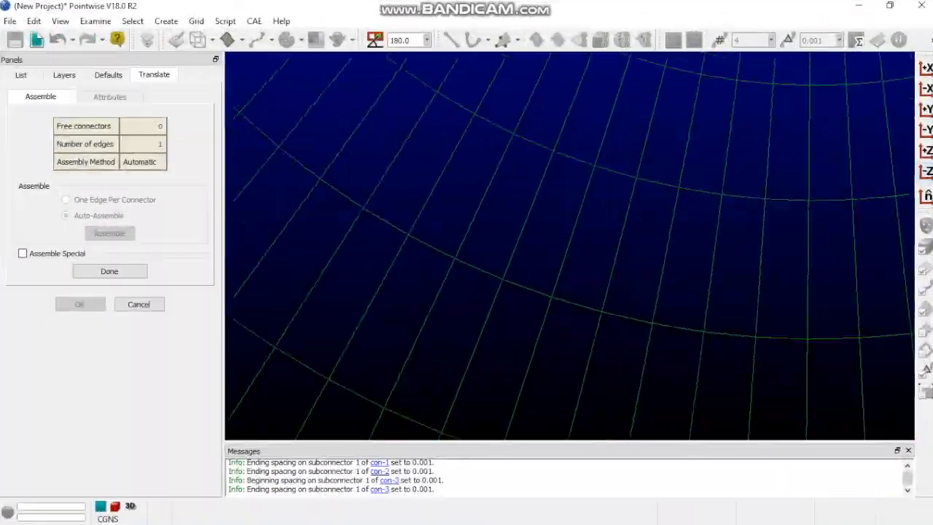
{"action": "key", "text": "ctrl+f"}
{"action": "scroll", "coordinate": [585, 219], "scroll_direction": "up", "scroll_amount": 8}
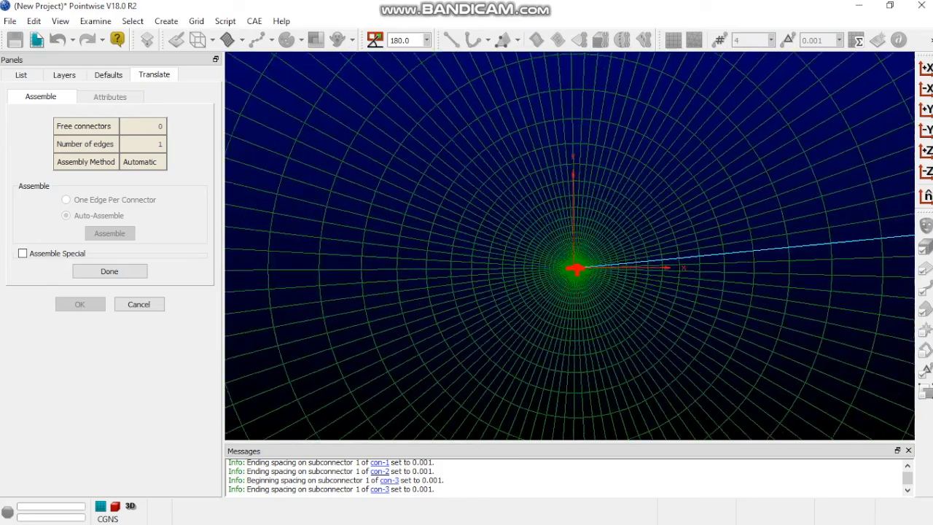
{"action": "scroll", "coordinate": [570, 245], "scroll_direction": "up", "scroll_amount": 10}
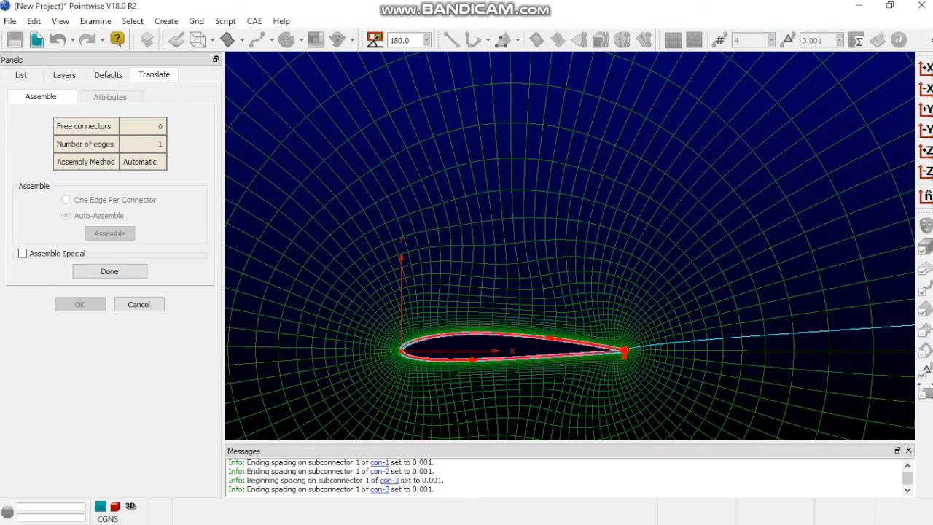
{"action": "left_click", "coordinate": [139, 304]}
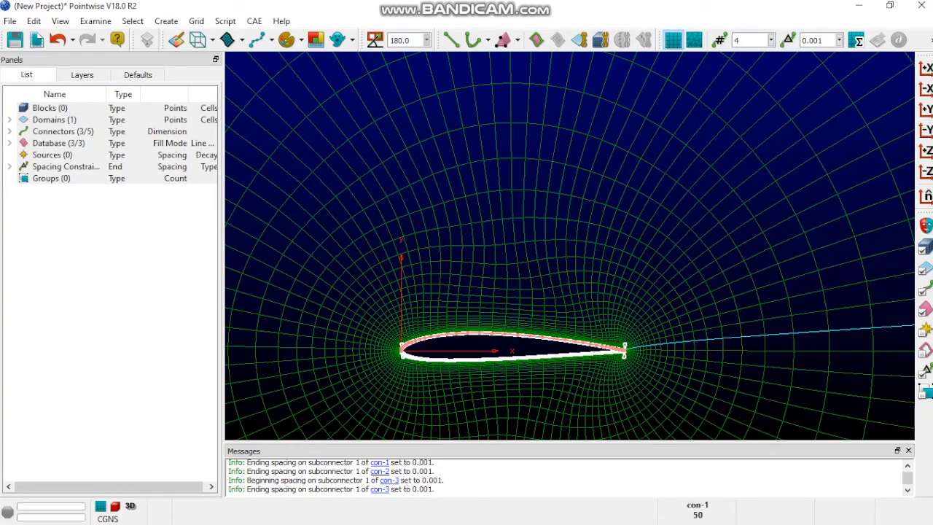
Open the CAE solver selection and look through the list of available solvers and their 2D and 3D support.
{"action": "left_click", "coordinate": [253, 21]}
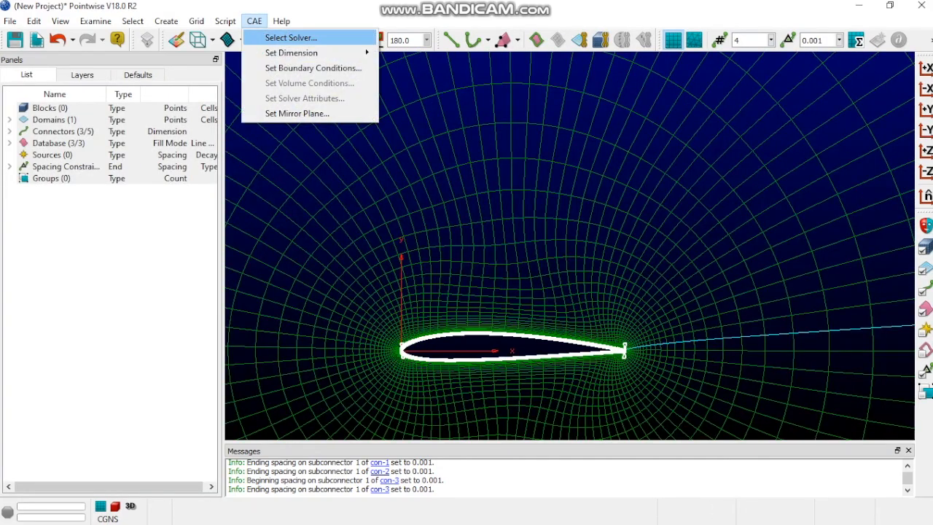
{"action": "left_click", "coordinate": [290, 37]}
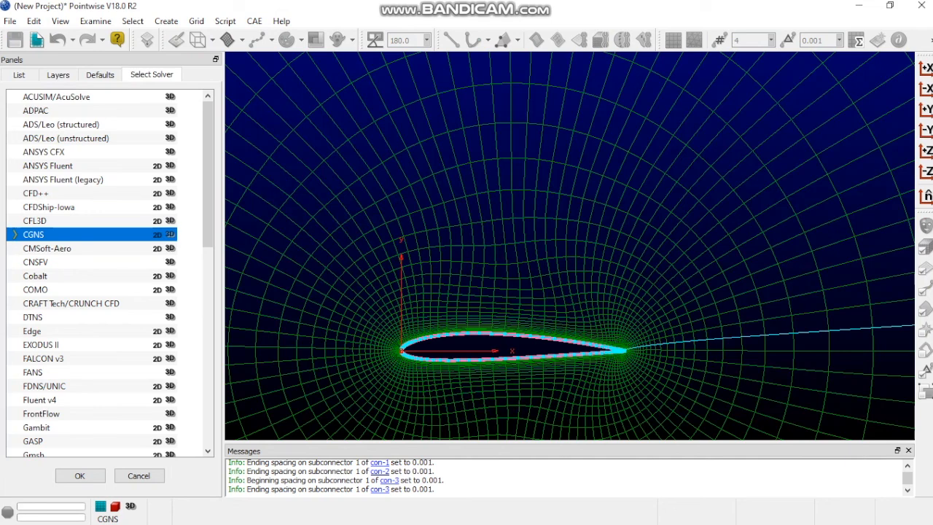
{"action": "scroll", "coordinate": [109, 273], "scroll_direction": "down", "scroll_amount": 3}
{"action": "scroll", "coordinate": [109, 274], "scroll_direction": "down", "scroll_amount": 8}
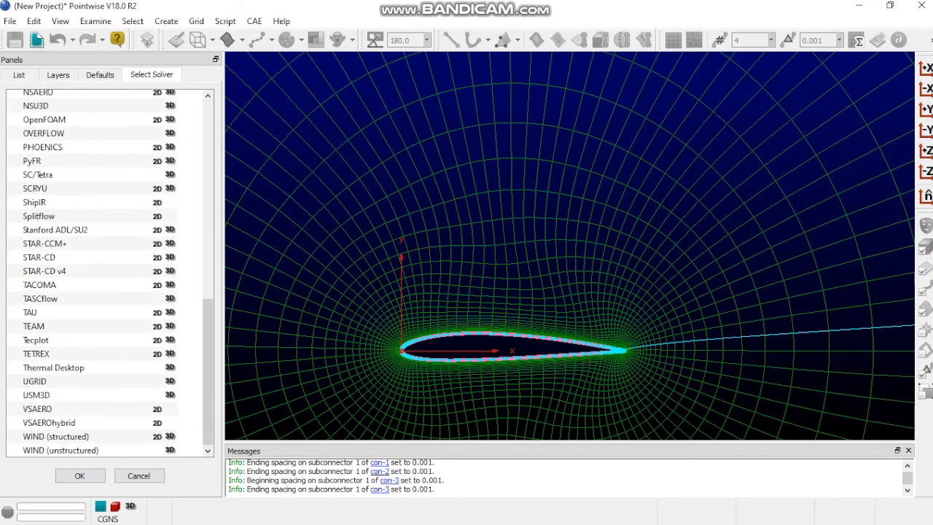
{"action": "scroll", "coordinate": [109, 273], "scroll_direction": "up", "scroll_amount": 10}
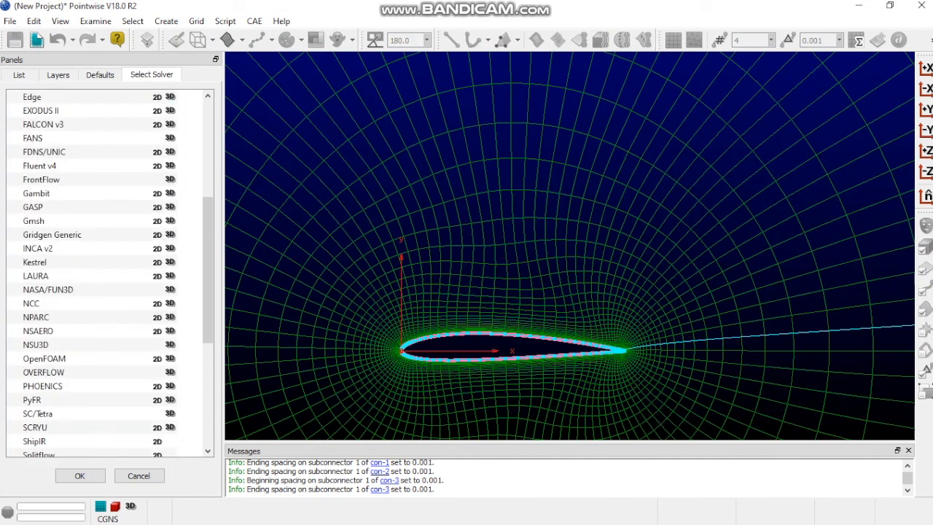
{"action": "scroll", "coordinate": [109, 273], "scroll_direction": "up", "scroll_amount": 1}
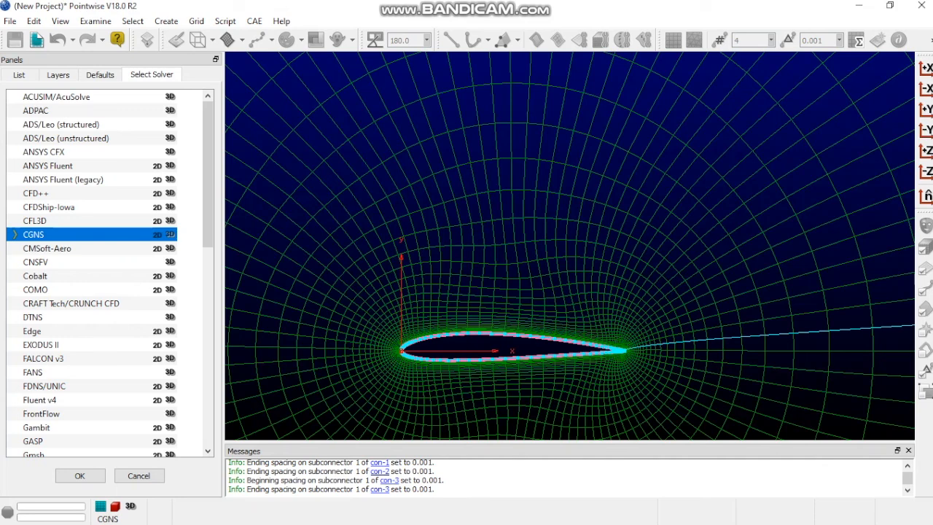
{"action": "scroll", "coordinate": [110, 273], "scroll_direction": "down", "scroll_amount": 11}
{"action": "scroll", "coordinate": [109, 273], "scroll_direction": "up", "scroll_amount": 2}
{"action": "scroll", "coordinate": [109, 273], "scroll_direction": "up", "scroll_amount": 9}
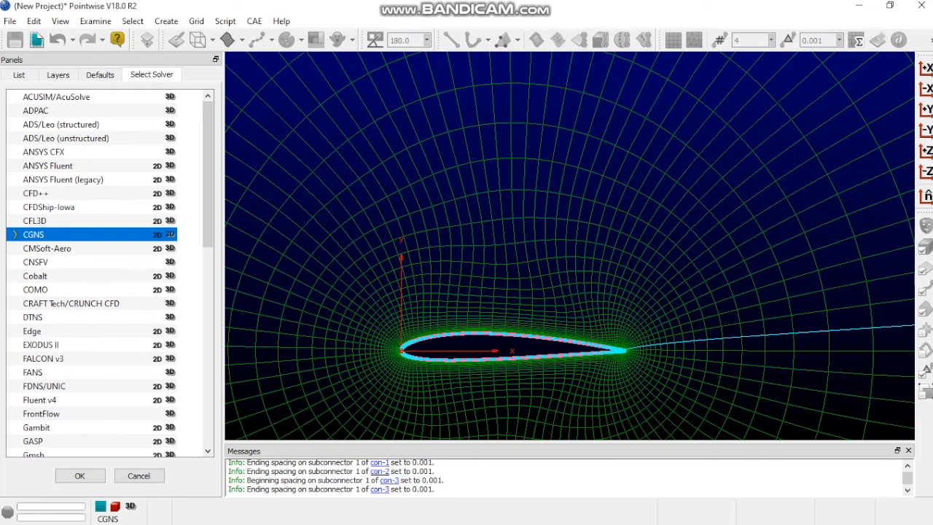